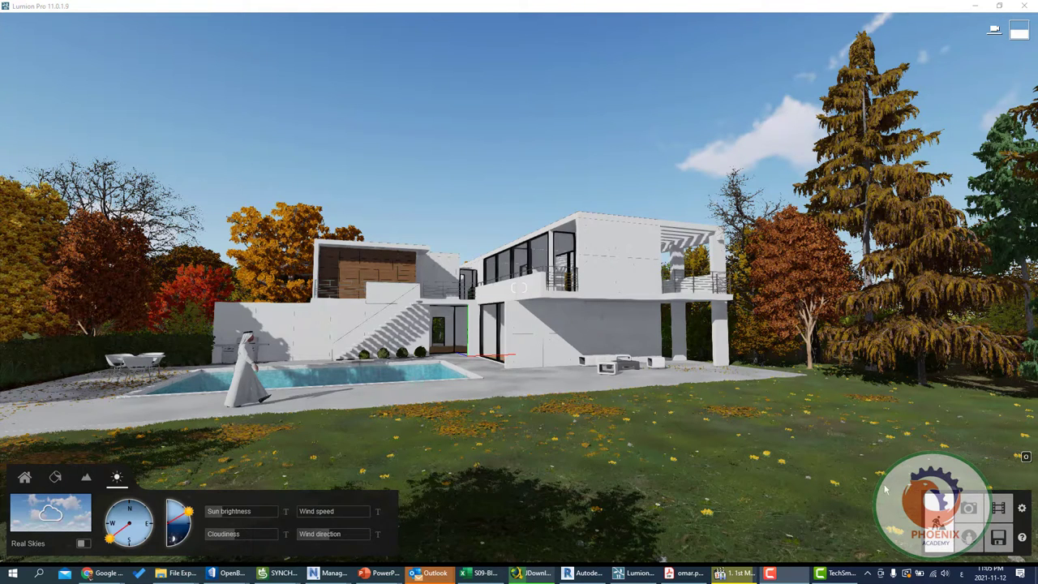
# Switch the villa scene from Build mode to Movie mode to show clip 5's timeline
pyautogui.click(998, 509)
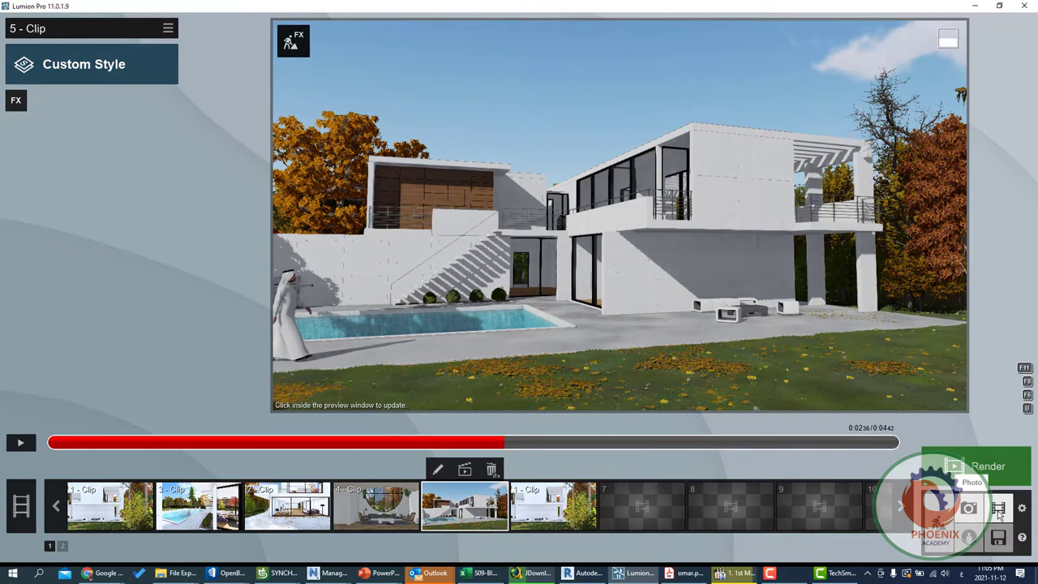
# Add the Real Skies effect from the Sky category to clip 5
pyautogui.click(16, 103)
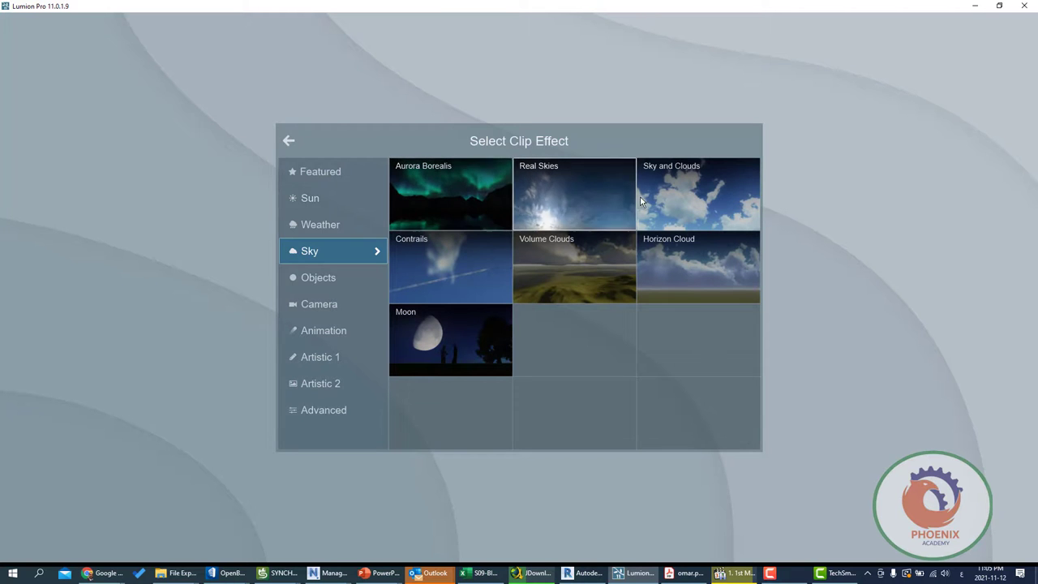
pyautogui.click(565, 193)
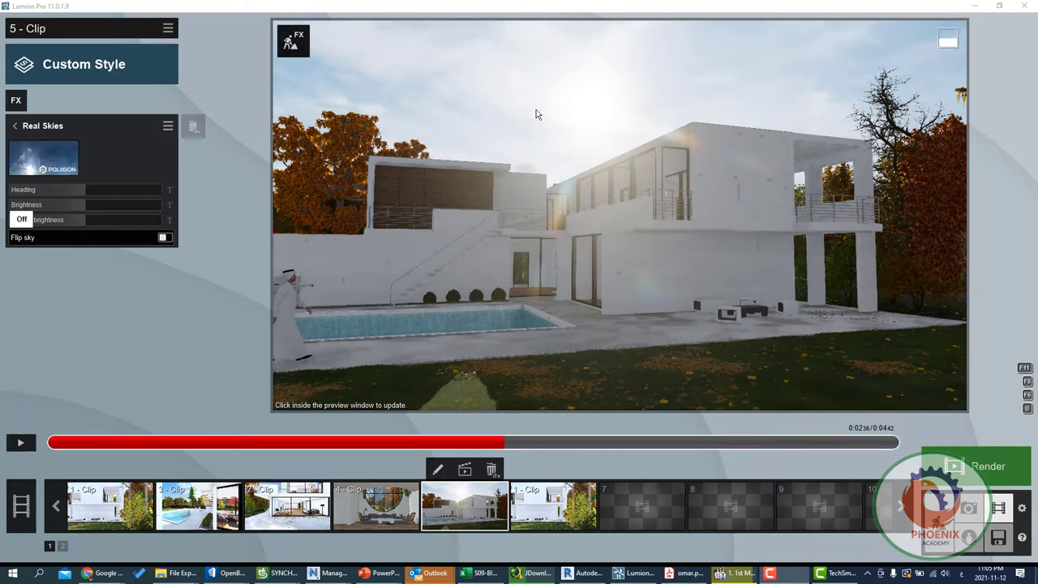
# Browse the Real Skies presets and apply the Sunset 5 sky to clip 5
pyautogui.click(64, 162)
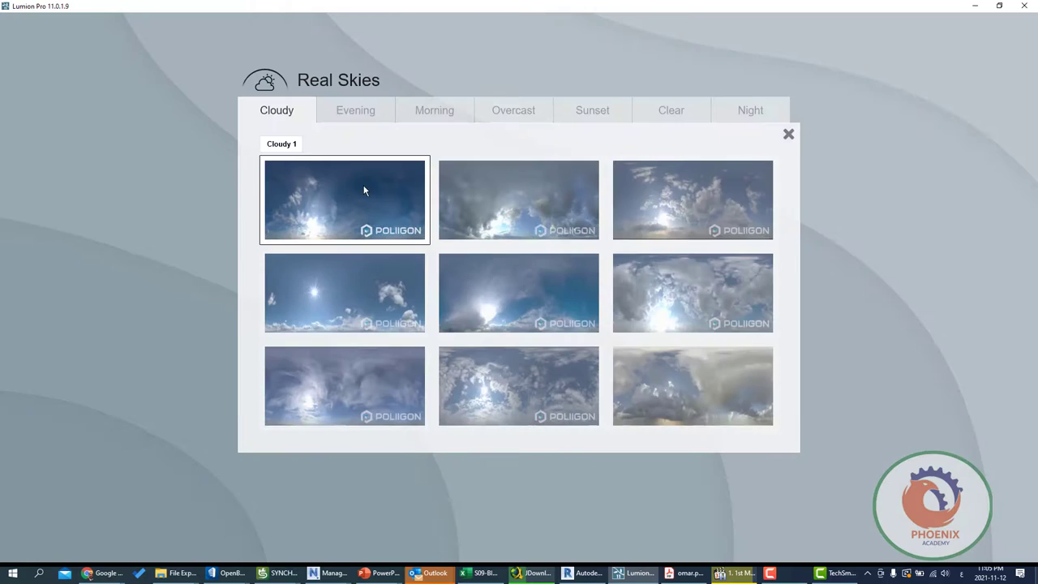
pyautogui.click(336, 119)
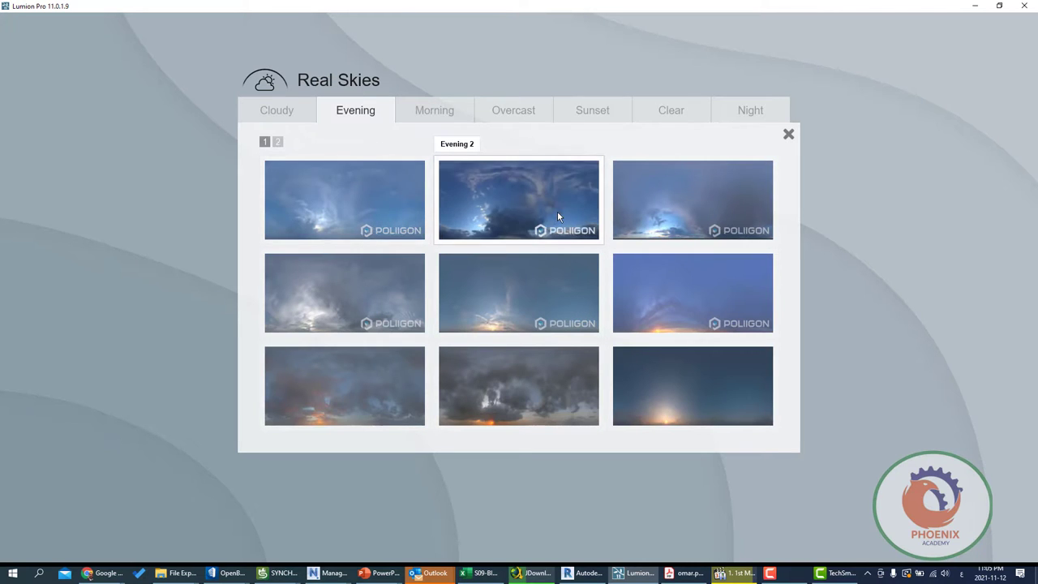
pyautogui.click(432, 118)
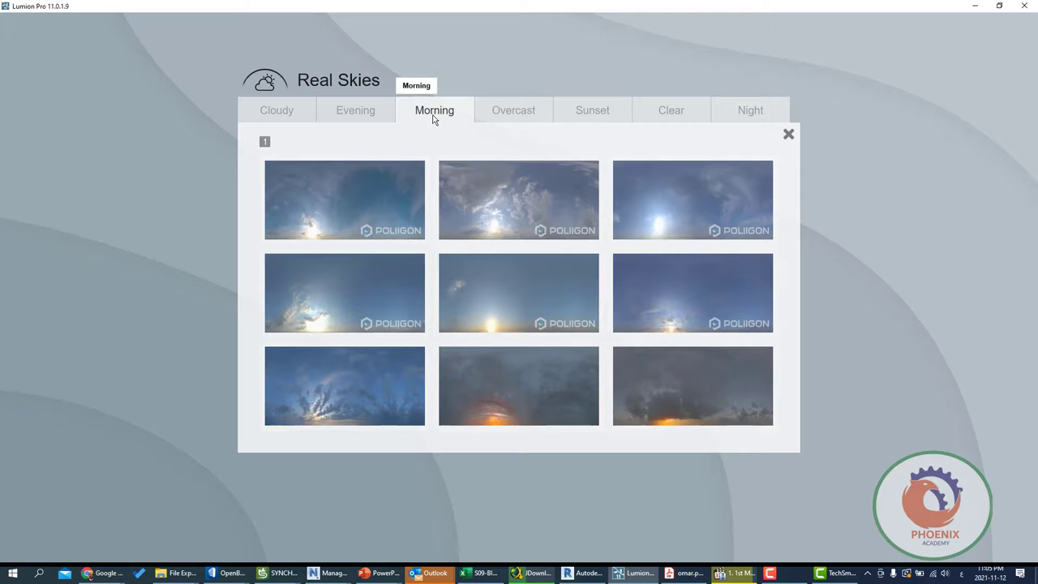
pyautogui.click(511, 116)
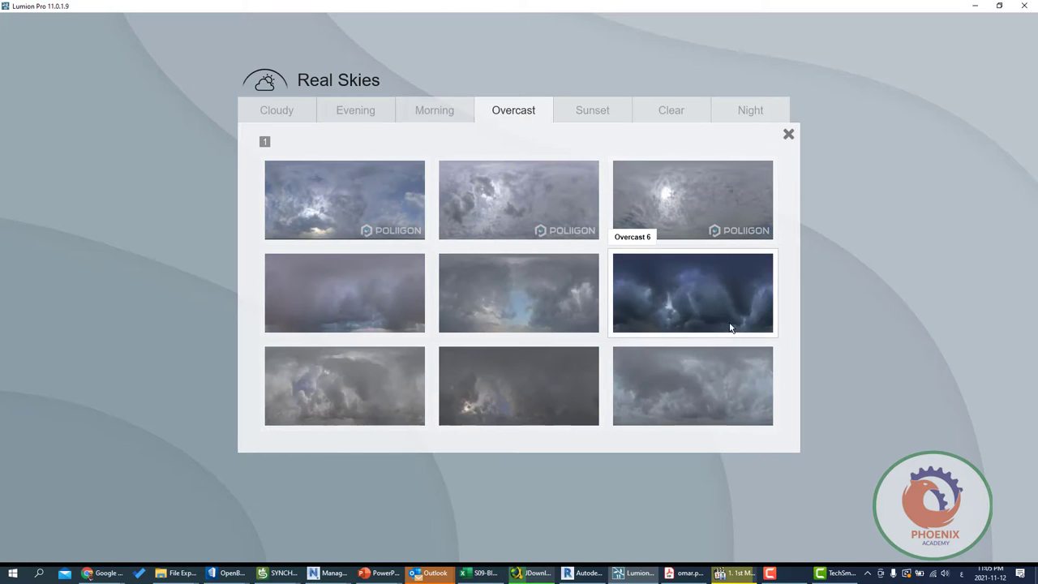
pyautogui.click(583, 116)
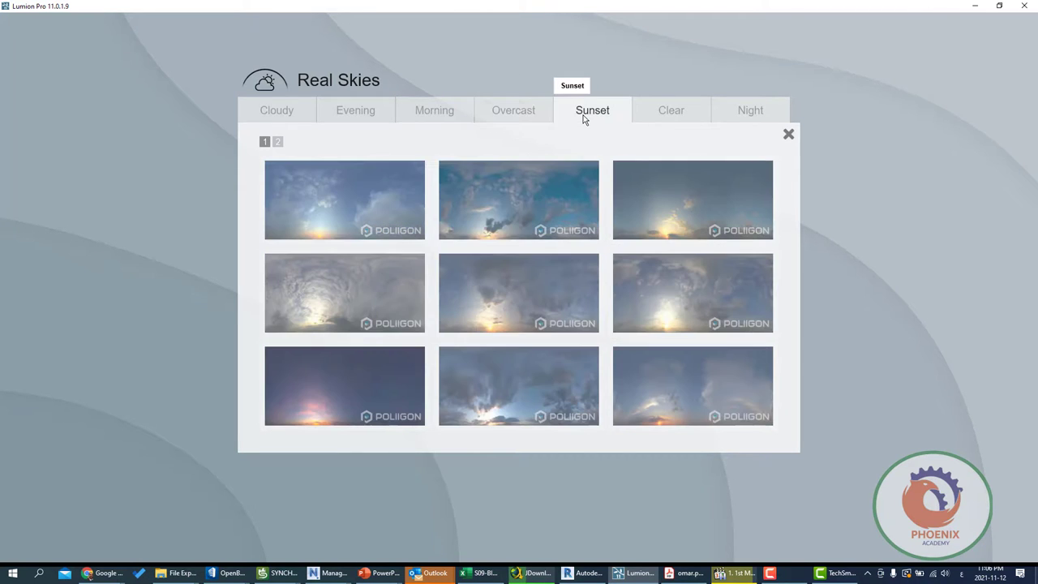
pyautogui.click(521, 285)
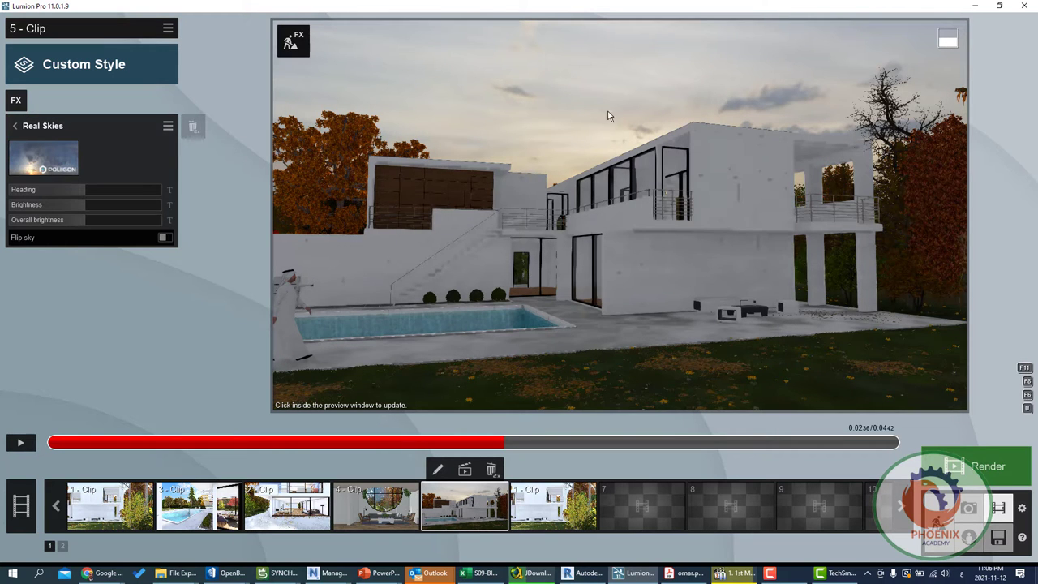
# Rotate the Real Skies heading to -180°, previewing the clip playback along the way
pyautogui.moveTo(87, 190)
pyautogui.mouseDown()
pyautogui.moveTo(45, 190)
pyautogui.moveTo(103, 185)
pyautogui.moveTo(81, 205)
pyautogui.mouseUp()
pyautogui.click(61, 447)
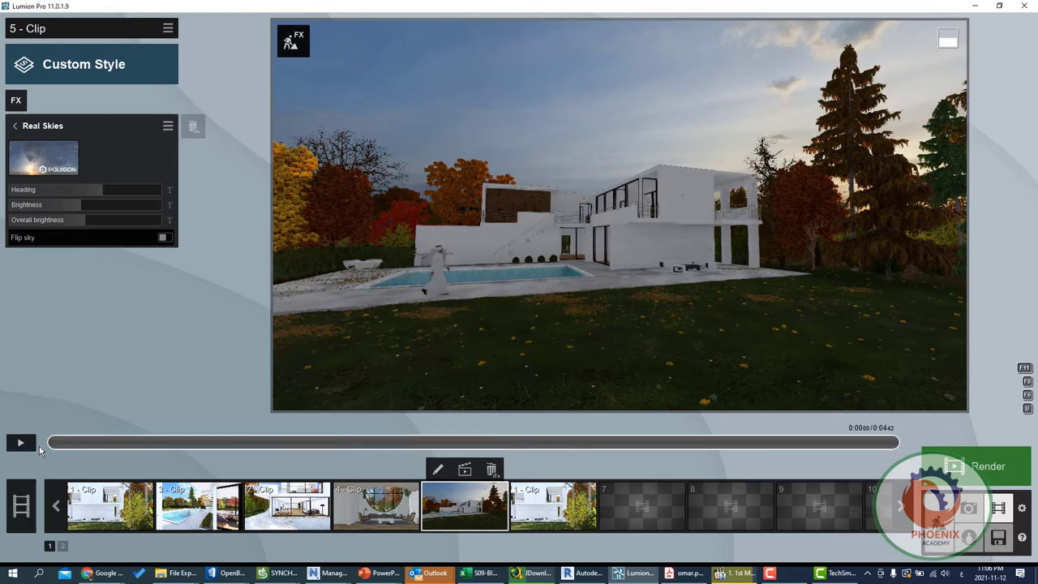
pyautogui.click(25, 446)
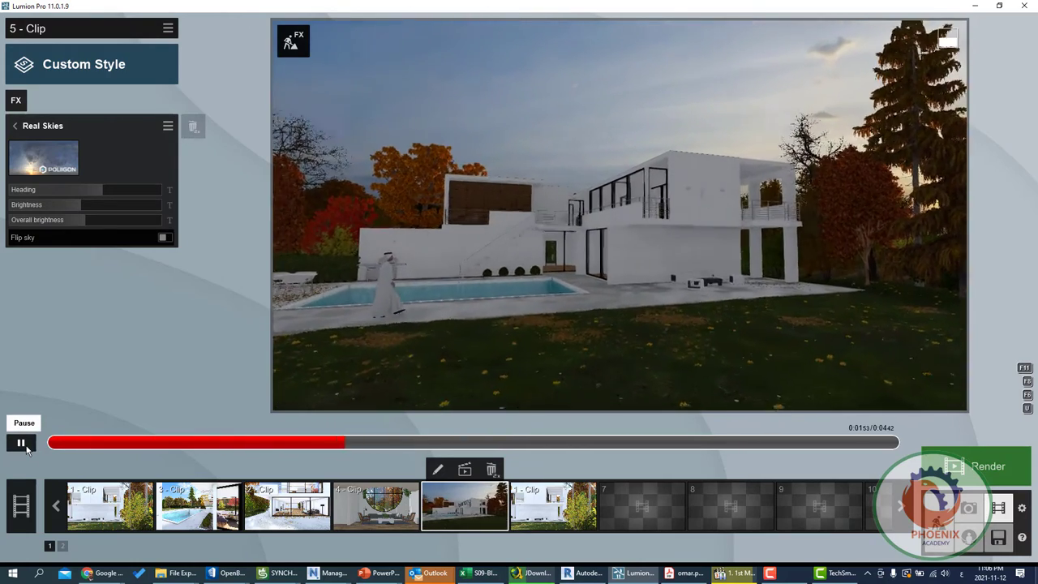
pyautogui.click(26, 444)
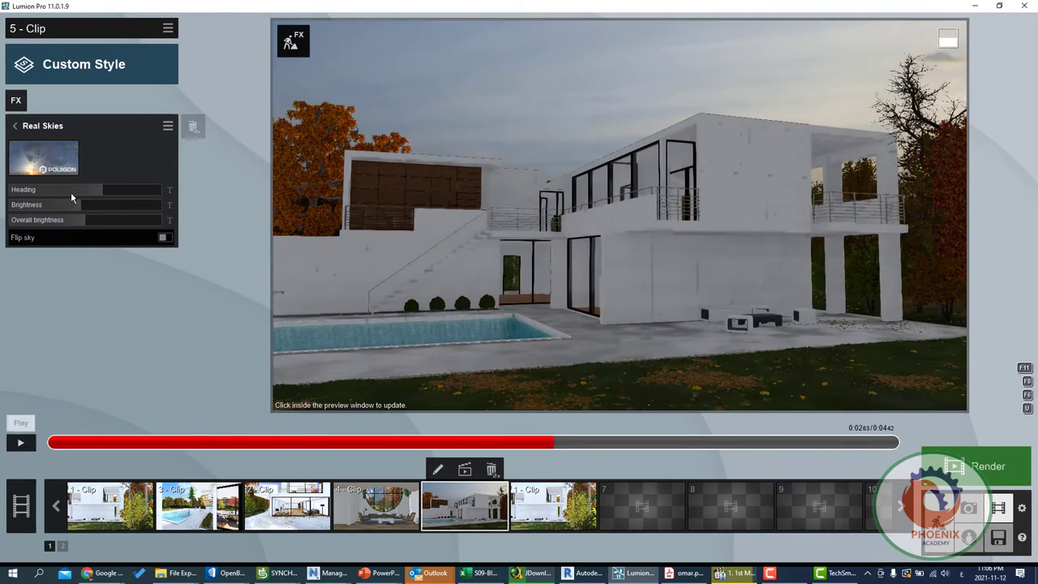
pyautogui.moveTo(73, 193); pyautogui.dragTo(8, 203)
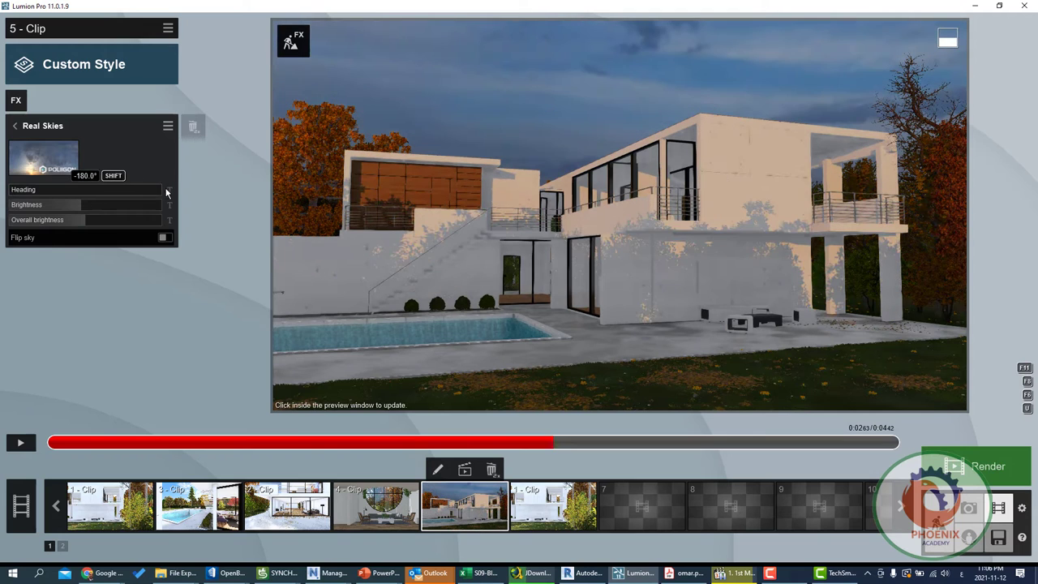
pyautogui.click(170, 191)
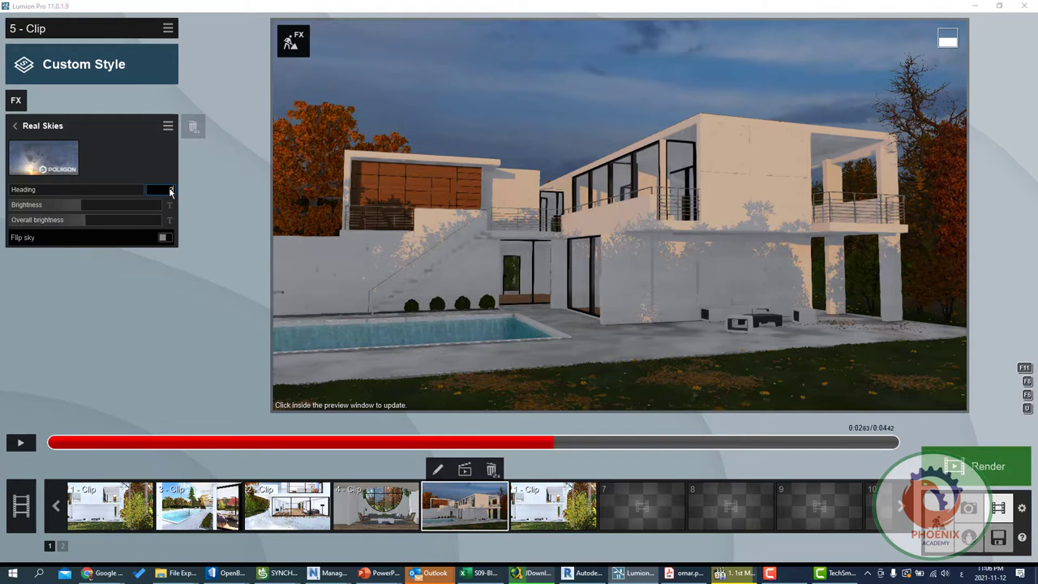
pyautogui.press('Return')
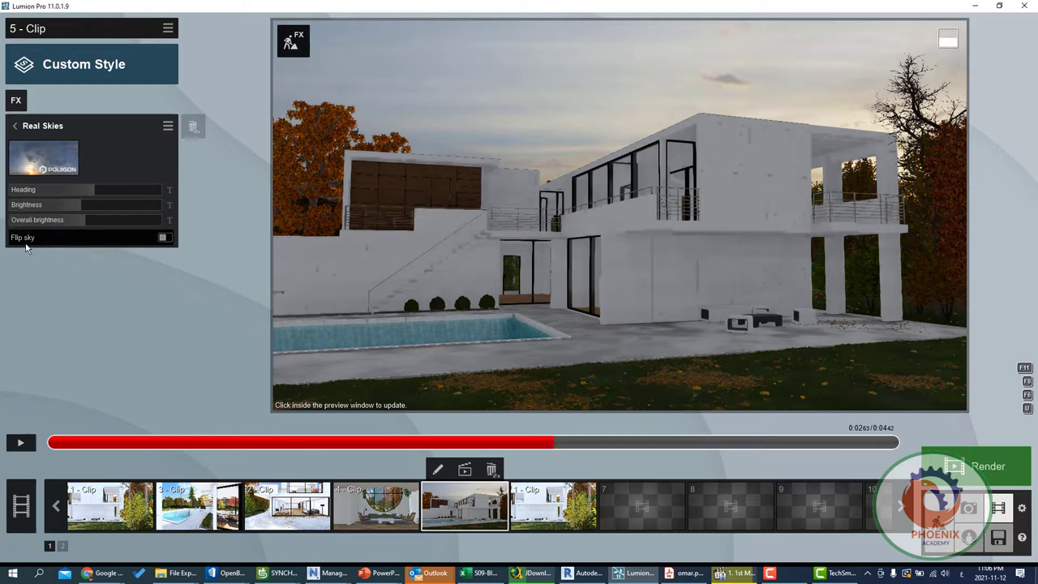
# Toggle sky mirroring and lower the scene's overall brightness
pyautogui.click(164, 237)
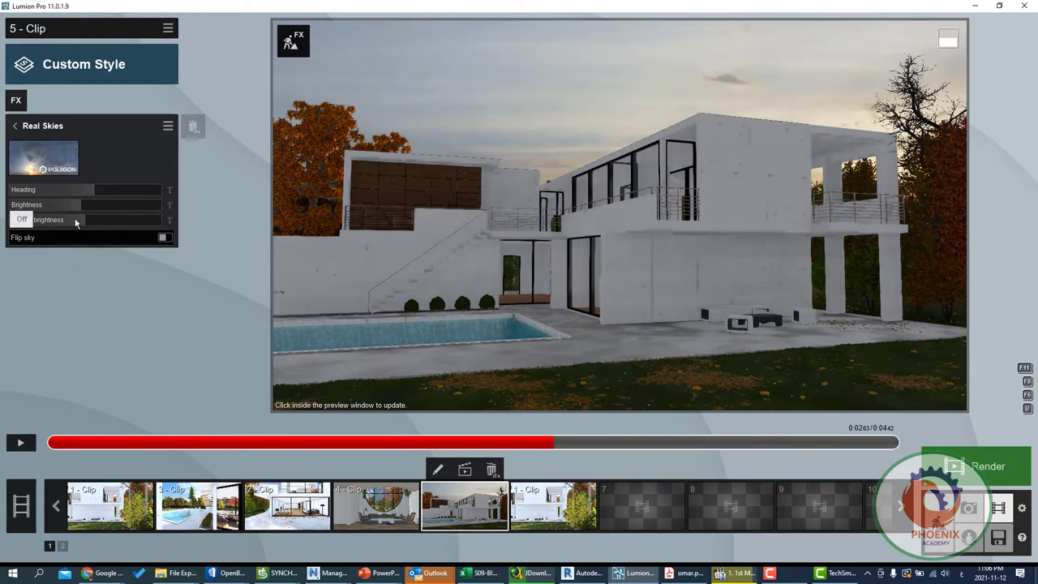
pyautogui.moveTo(76, 223)
pyautogui.mouseDown()
pyautogui.moveTo(36, 223)
pyautogui.moveTo(135, 224)
pyautogui.moveTo(49, 227)
pyautogui.moveTo(38, 206)
pyautogui.moveTo(139, 202)
pyautogui.mouseUp()
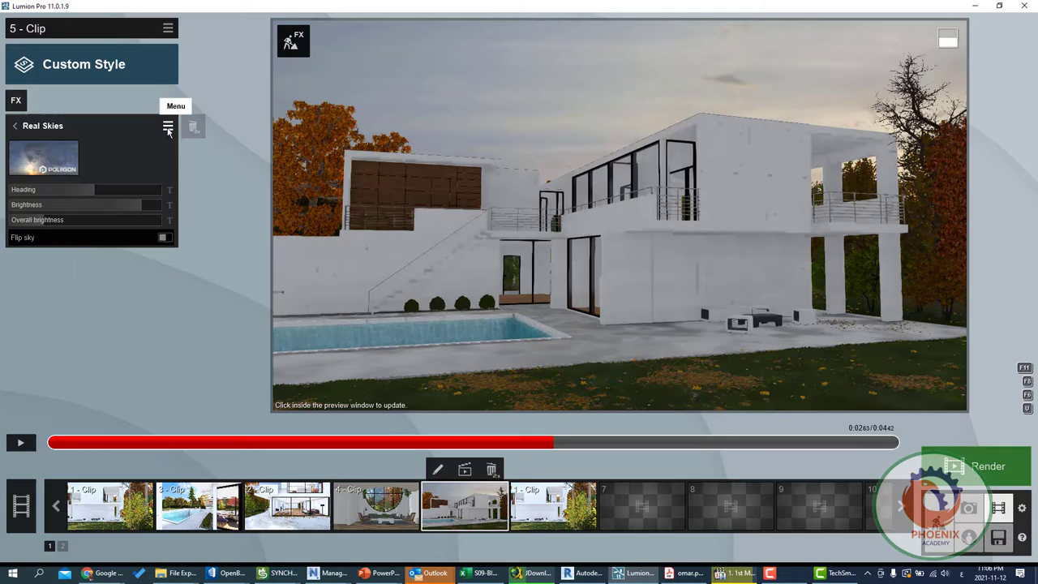
pyautogui.click(168, 130)
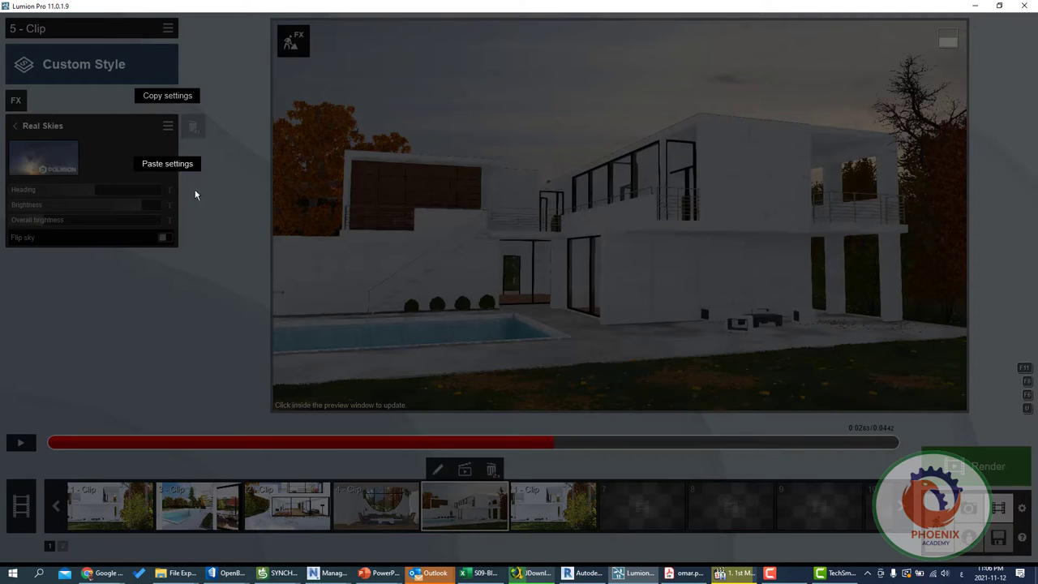
# Close the sky copy options and reopen the clip effect catalogue on the Sun category
pyautogui.click(194, 241)
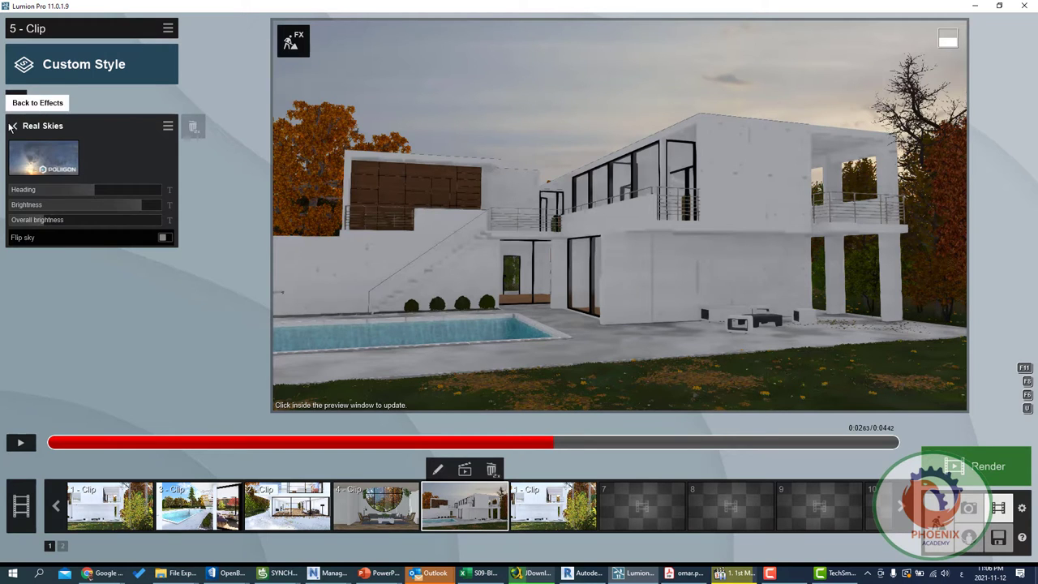
pyautogui.click(26, 106)
pyautogui.click(24, 104)
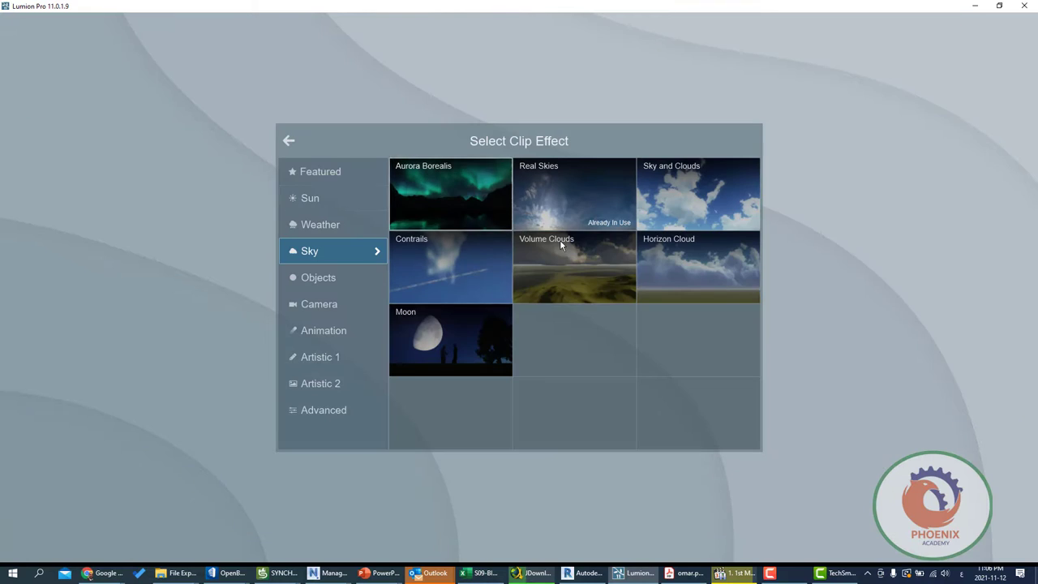
pyautogui.click(323, 199)
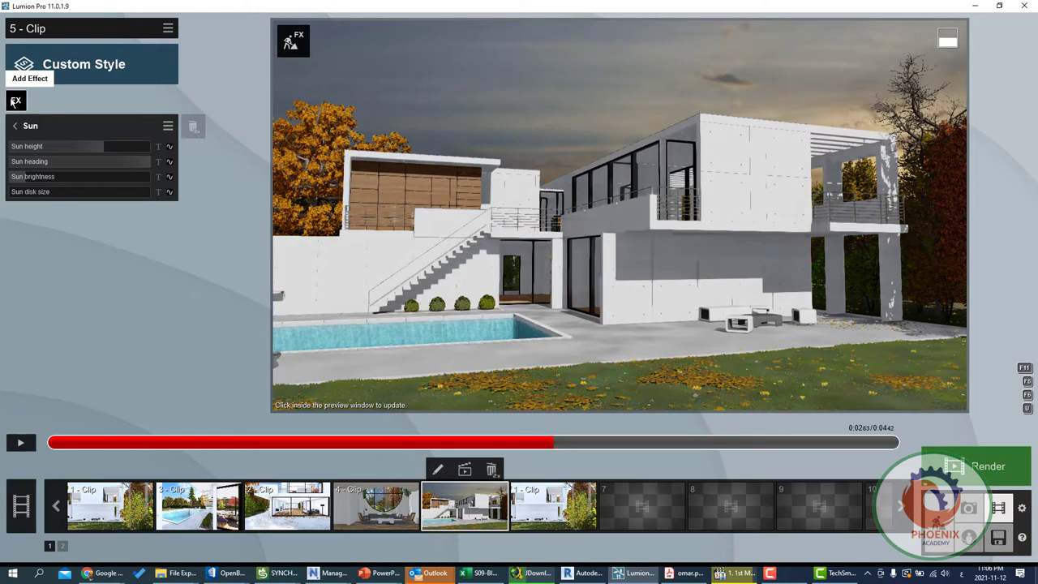
pyautogui.click(17, 101)
pyautogui.click(289, 142)
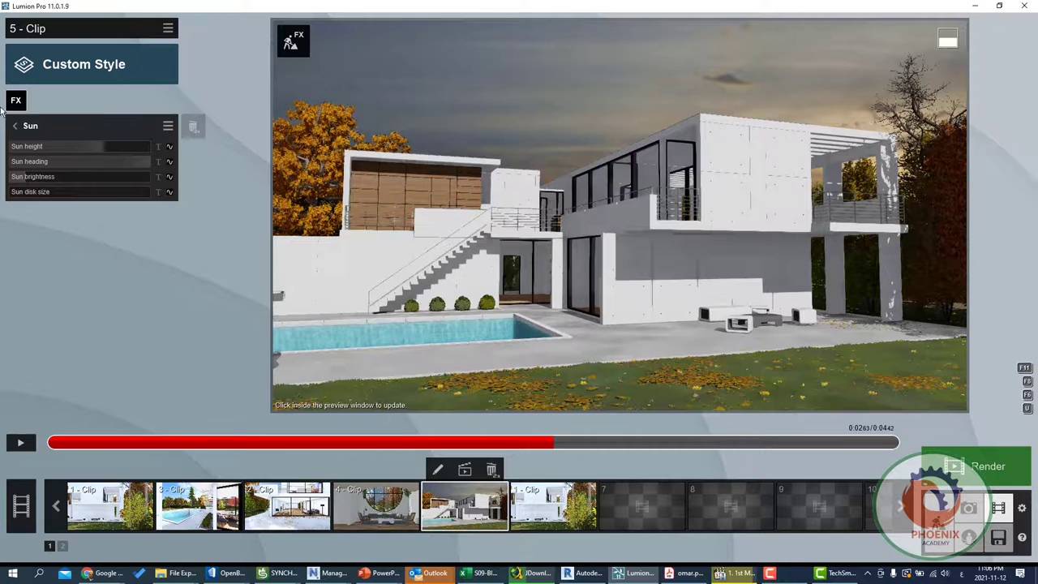
pyautogui.click(15, 102)
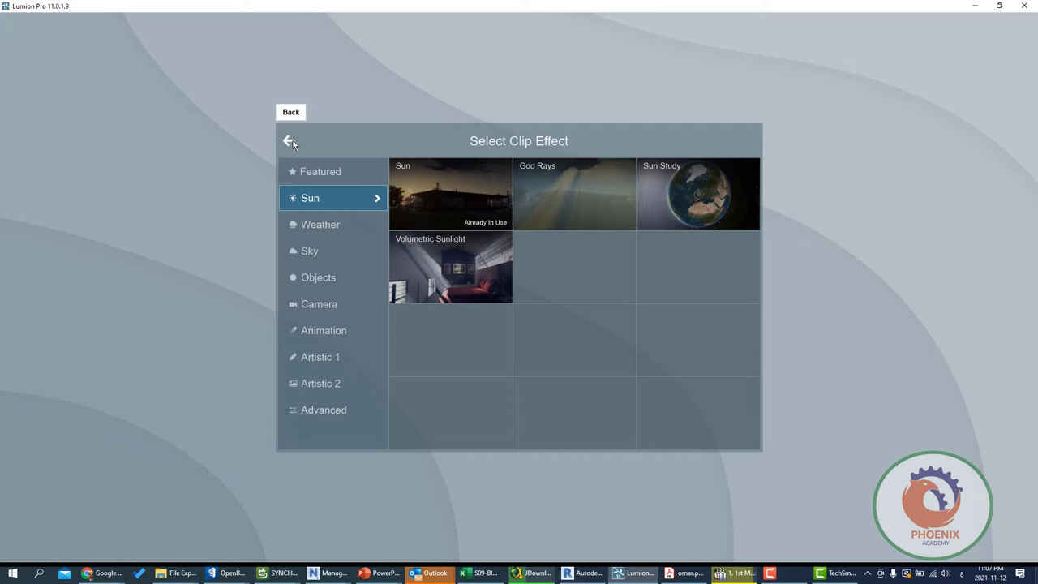
pyautogui.click(1, 126)
pyautogui.click(17, 100)
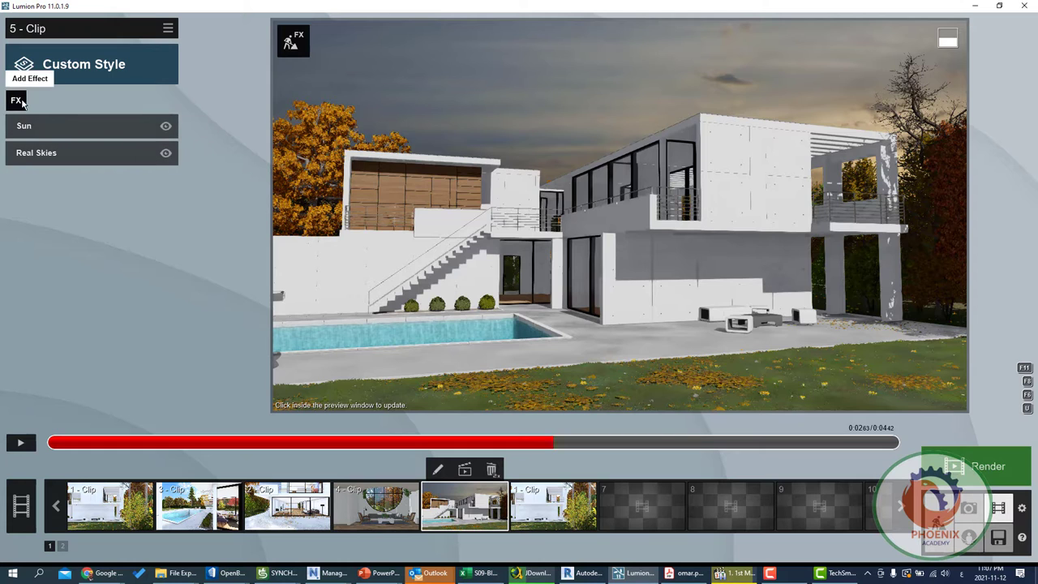
pyautogui.click(15, 100)
# Add Sun Study, disable Real Skies so it takes effect, and open Sun Study's settings
pyautogui.click(662, 206)
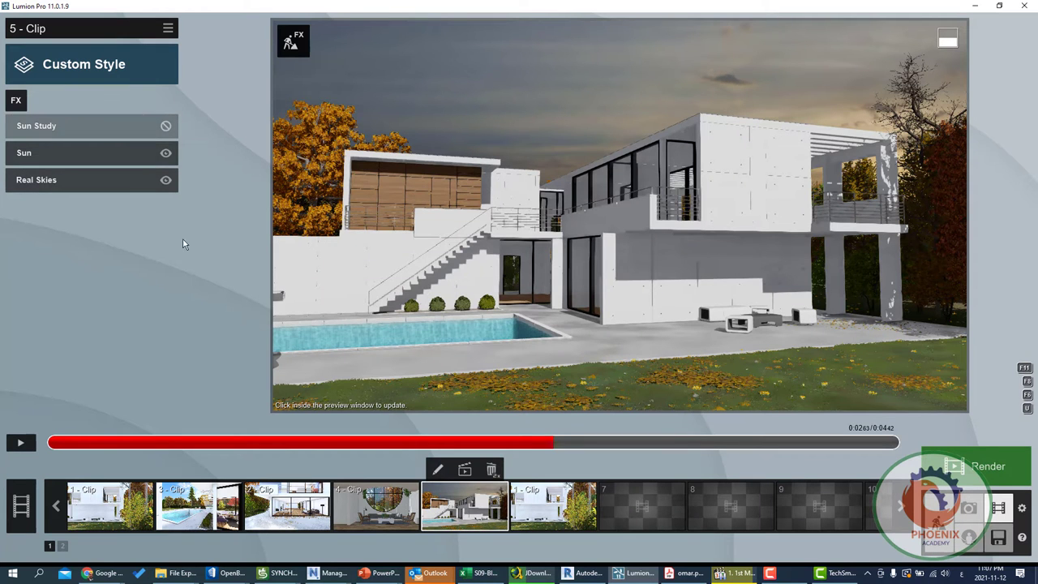
pyautogui.moveTo(81, 179)
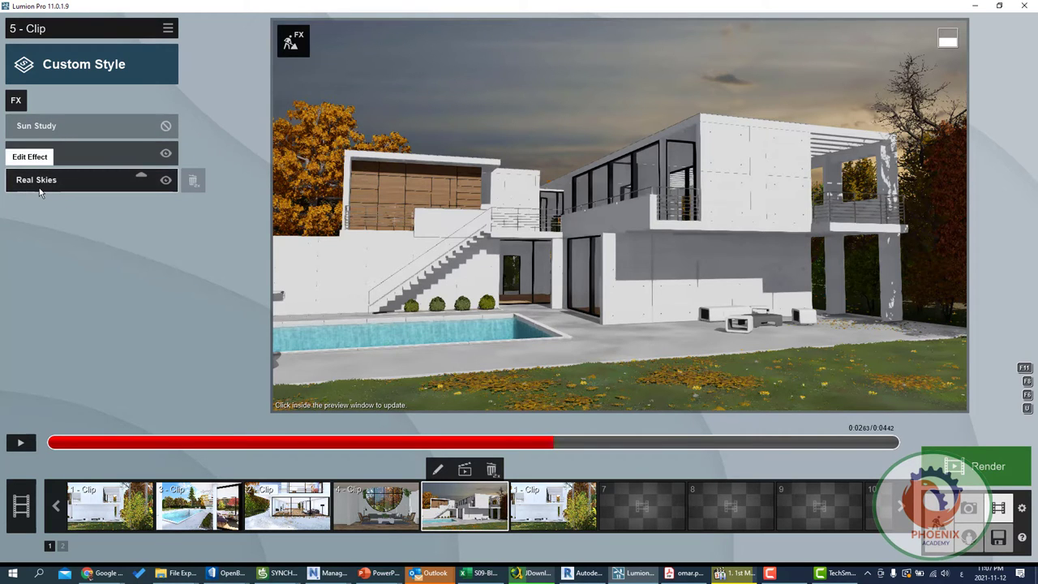
pyautogui.click(166, 181)
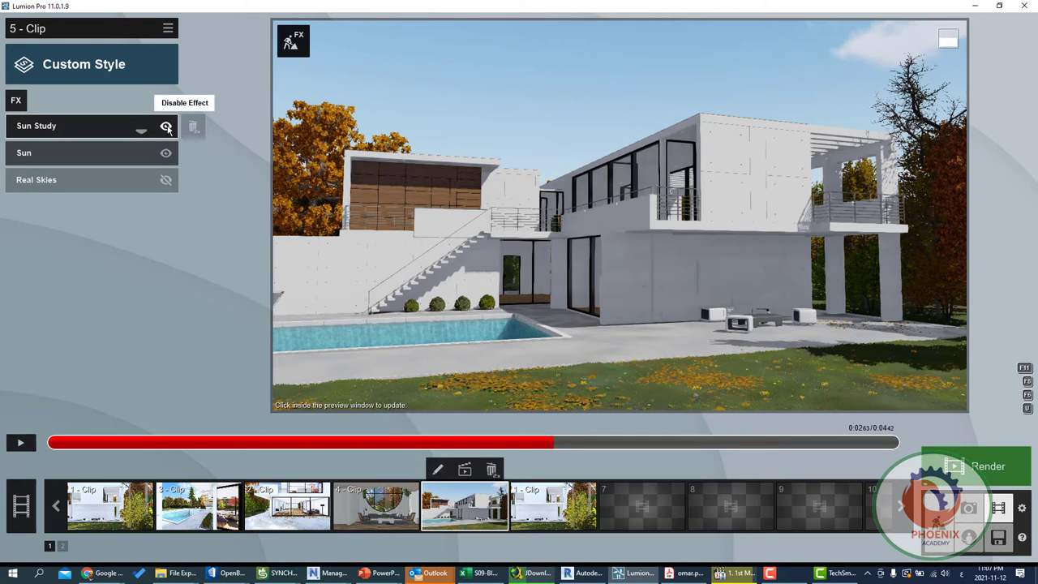
pyautogui.click(166, 180)
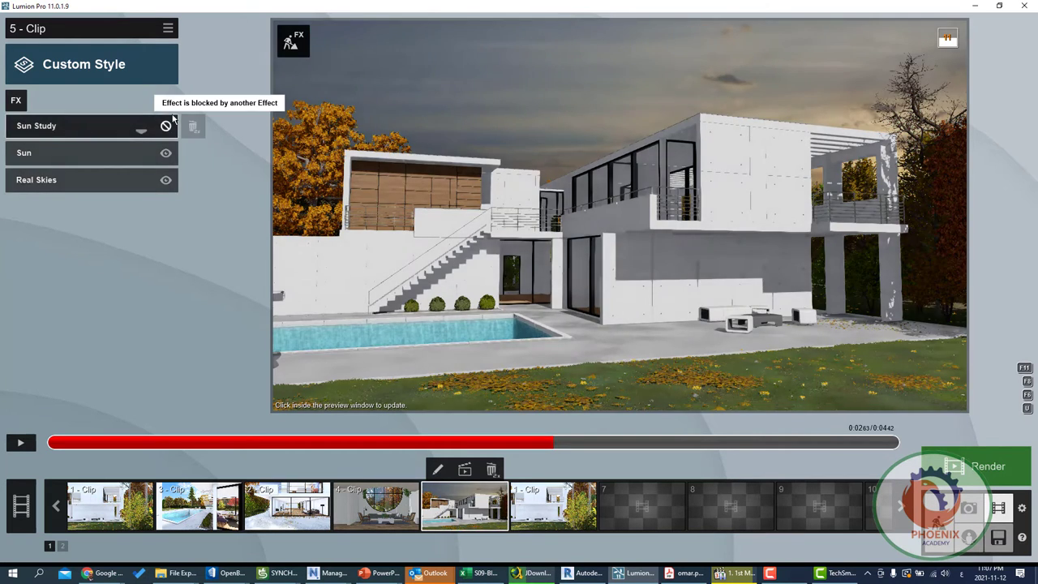
pyautogui.click(167, 180)
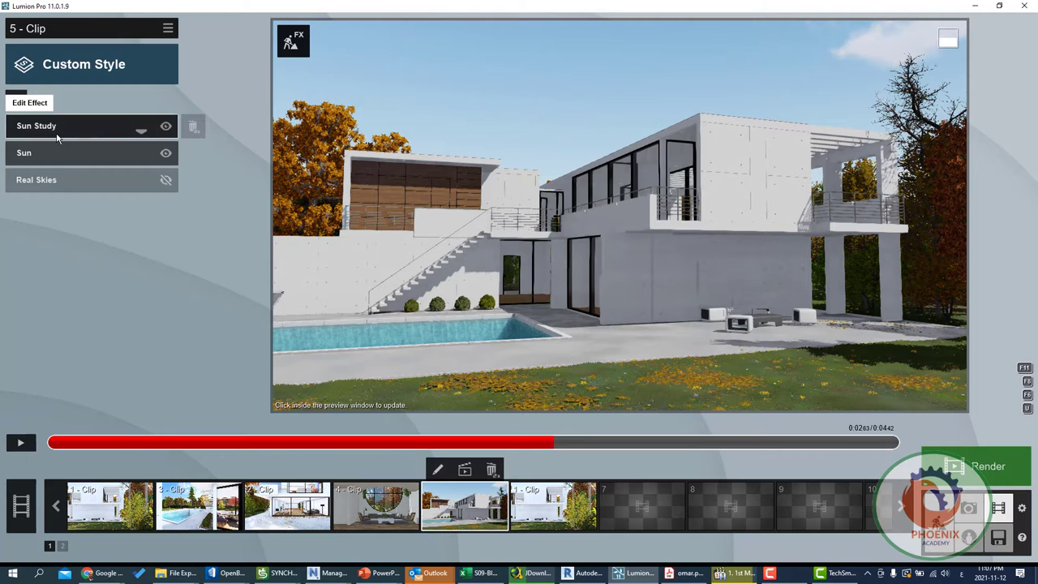
pyautogui.click(56, 138)
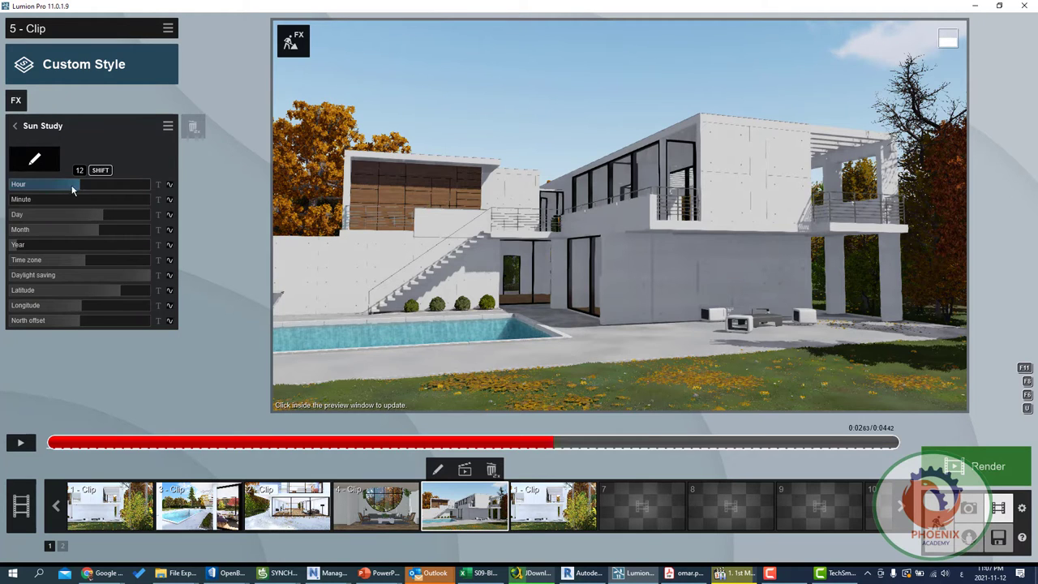
# Set the Sun Study date to 3 October 2035 and adjust its hour, time zone and latitude
pyautogui.moveTo(73, 189); pyautogui.dragTo(33, 197)
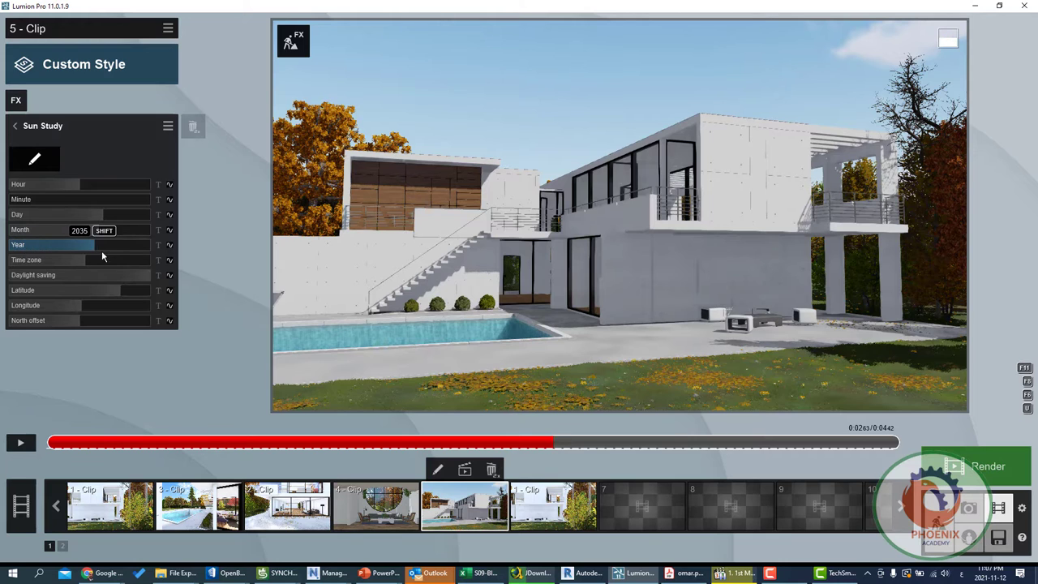
pyautogui.moveTo(101, 258)
pyautogui.mouseDown()
pyautogui.moveTo(138, 245)
pyautogui.moveTo(123, 234)
pyautogui.mouseUp()
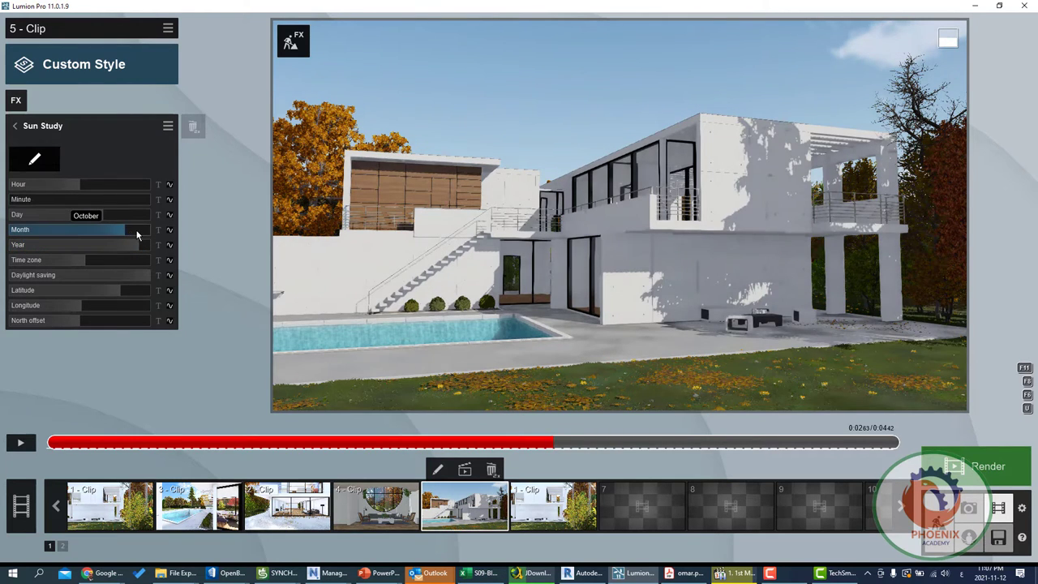
pyautogui.click(137, 235)
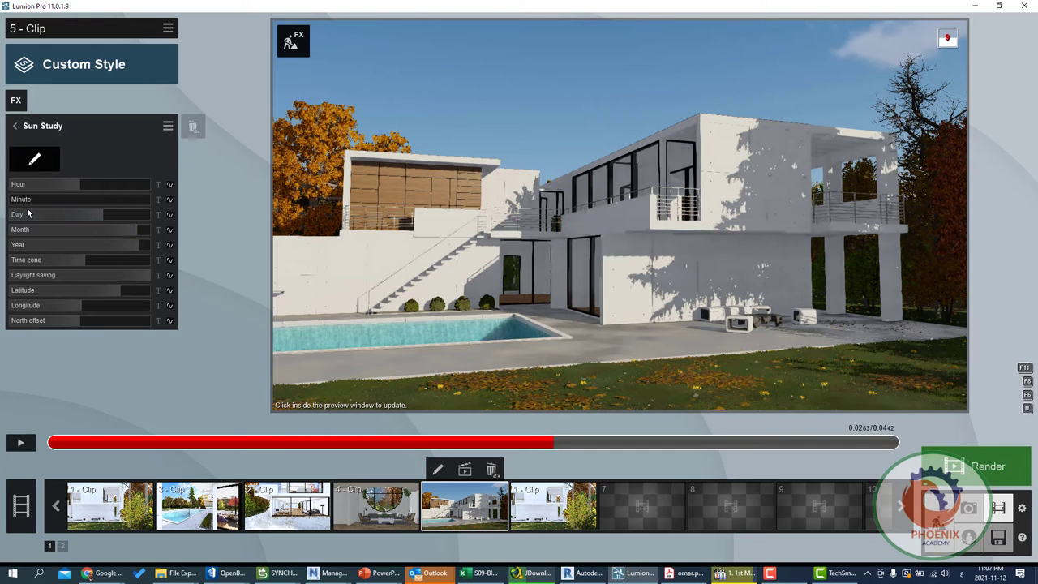
pyautogui.click(29, 213)
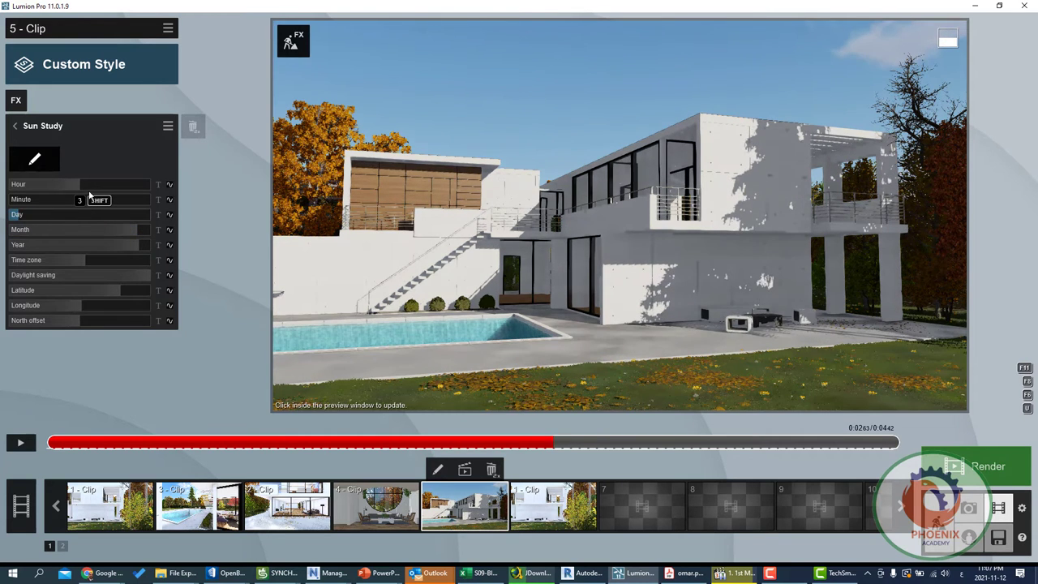
pyautogui.moveTo(108, 192); pyautogui.dragTo(138, 192)
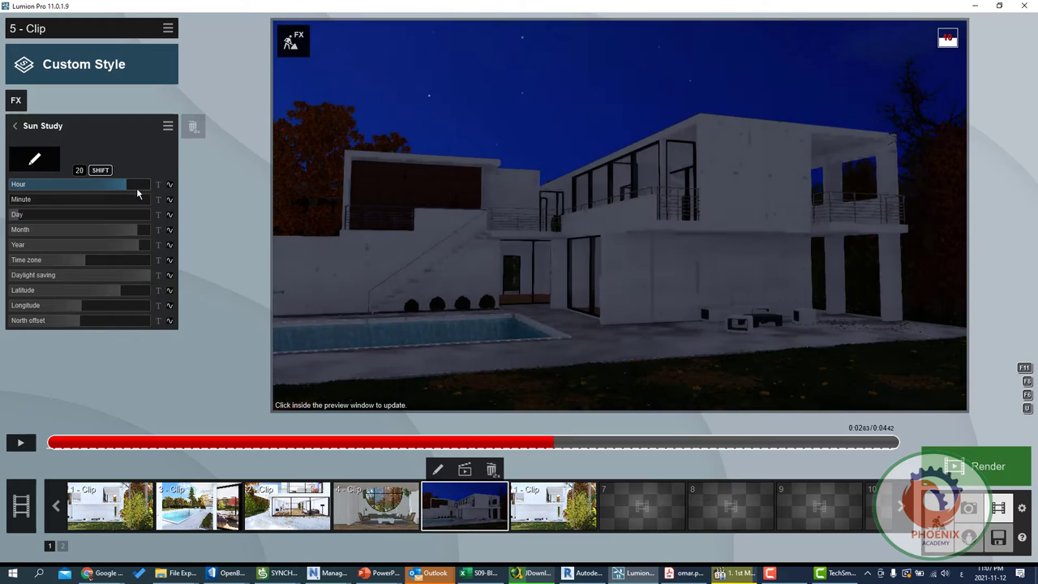
pyautogui.moveTo(124, 193); pyautogui.dragTo(111, 190)
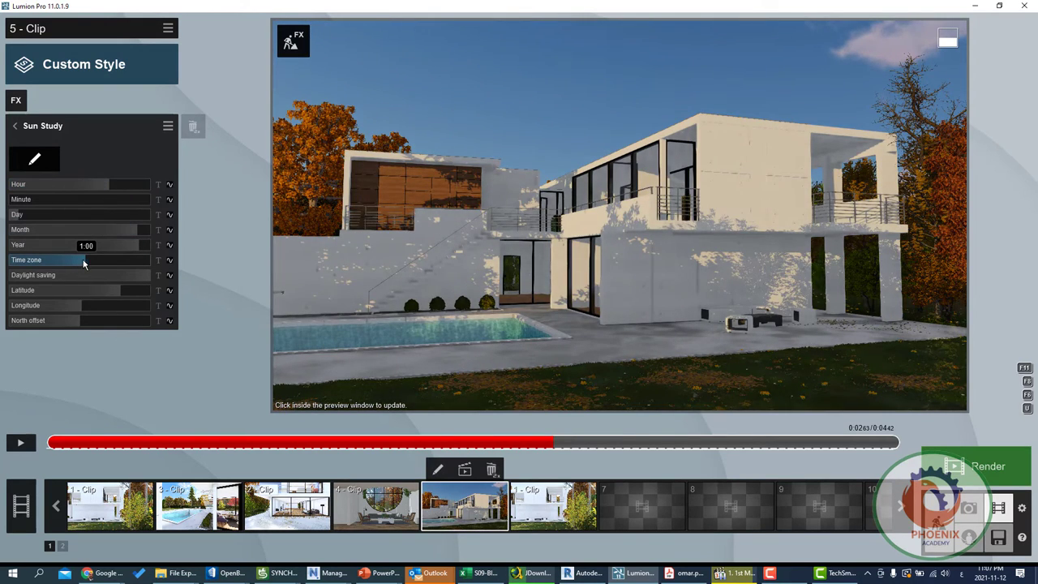
pyautogui.moveTo(83, 263)
pyautogui.mouseDown()
pyautogui.moveTo(103, 260)
pyautogui.moveTo(63, 268)
pyautogui.mouseUp()
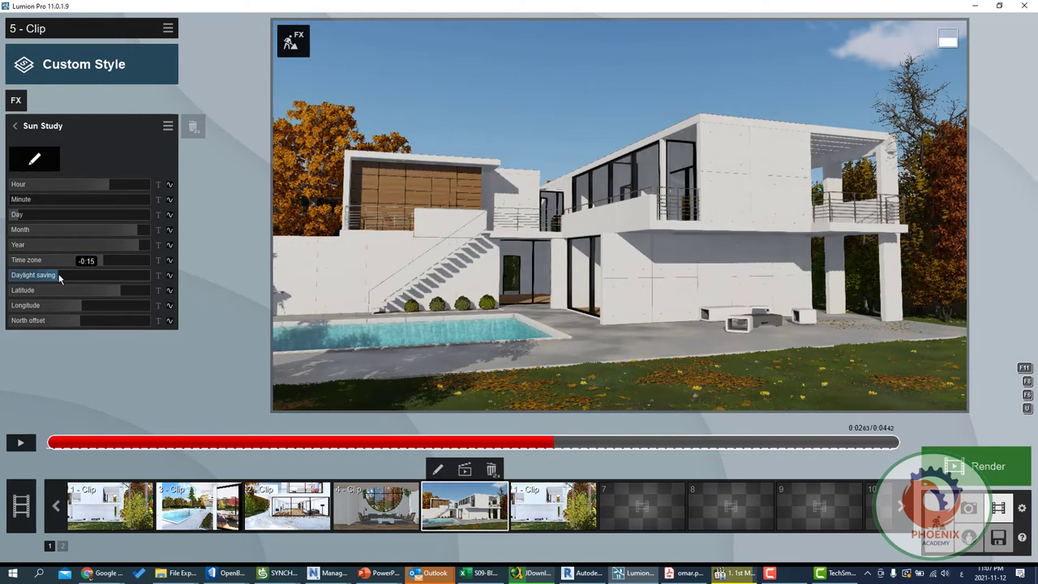
pyautogui.moveTo(116, 295)
pyautogui.mouseDown()
pyautogui.moveTo(76, 290)
pyautogui.moveTo(110, 306)
pyautogui.moveTo(63, 320)
pyautogui.mouseUp()
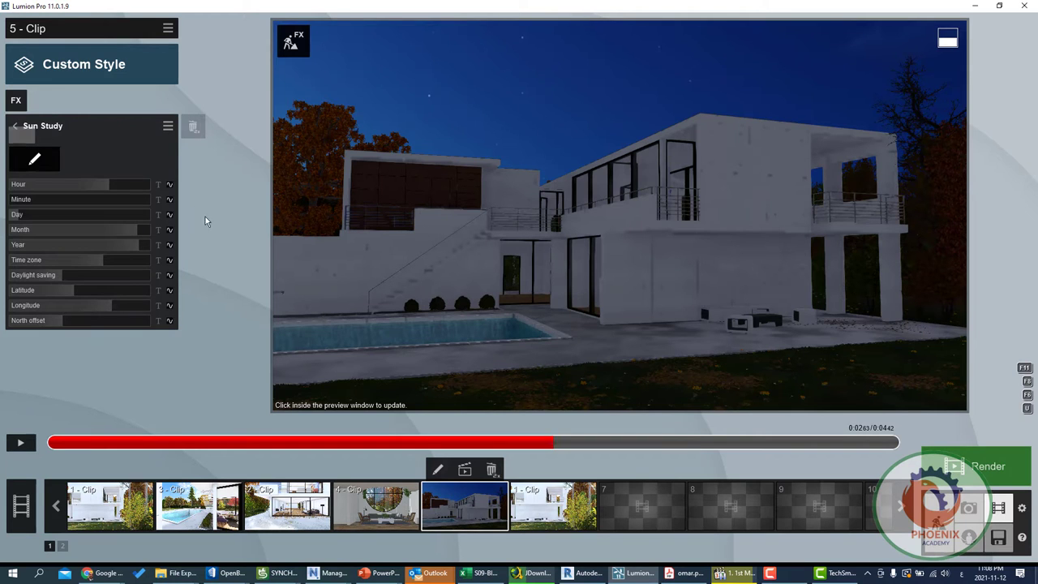
# Add Sun Study Hour keyframes at the clip start and at 1.92 seconds
pyautogui.click(39, 441)
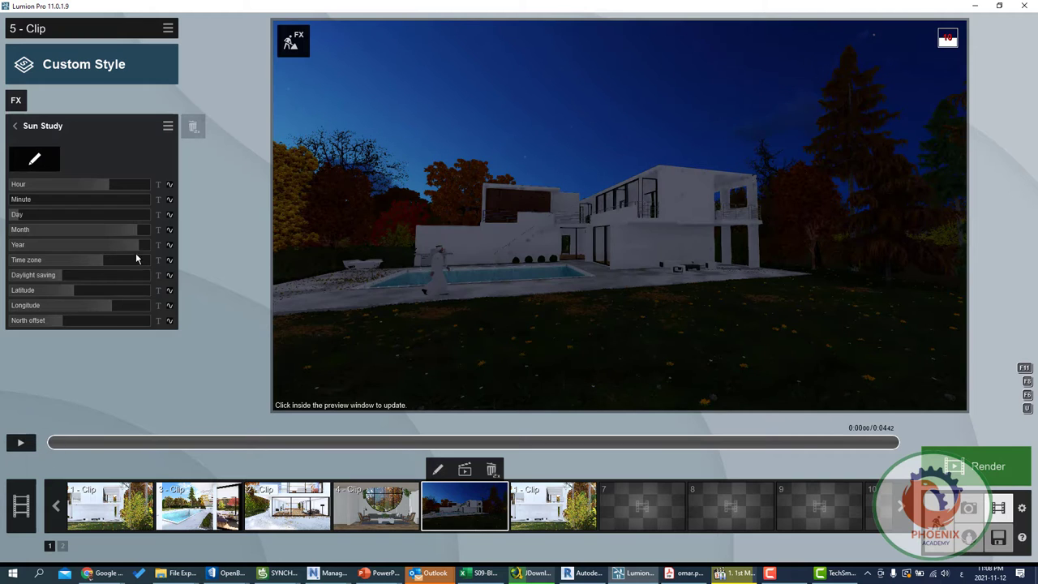
pyautogui.click(20, 185)
pyautogui.click(44, 185)
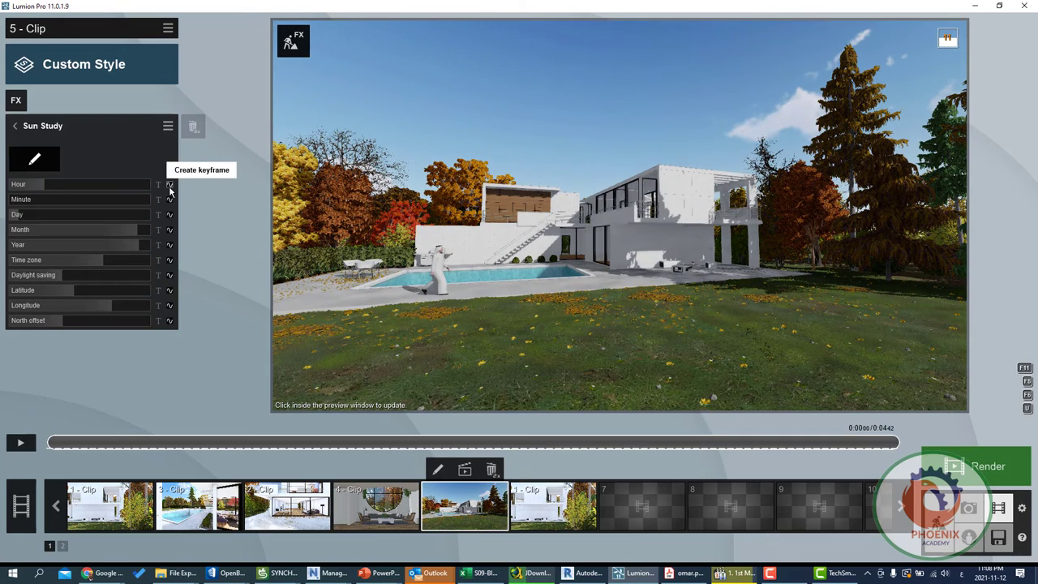
pyautogui.click(169, 185)
pyautogui.click(414, 442)
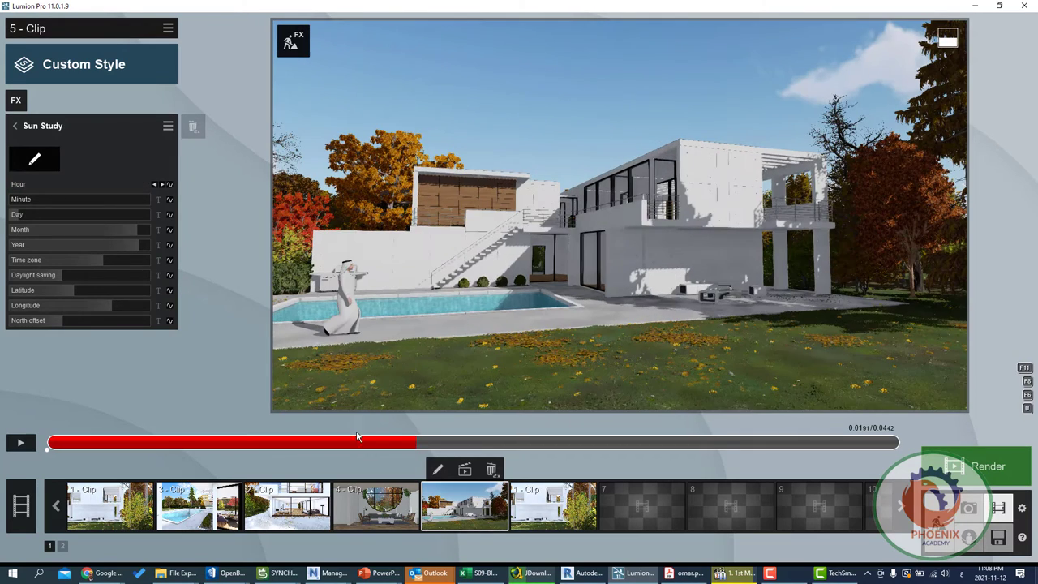
pyautogui.click(161, 185)
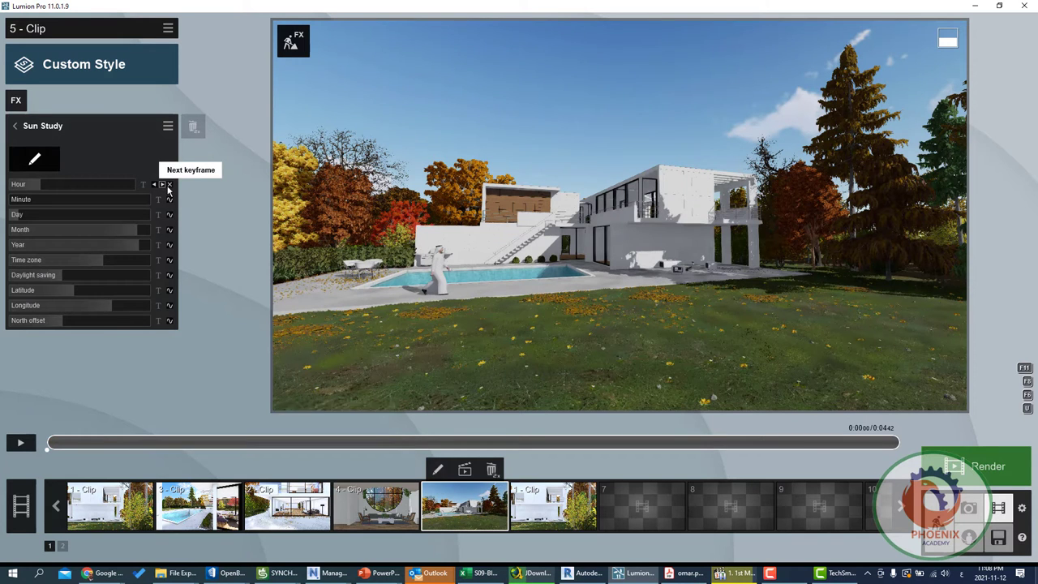
pyautogui.click(420, 443)
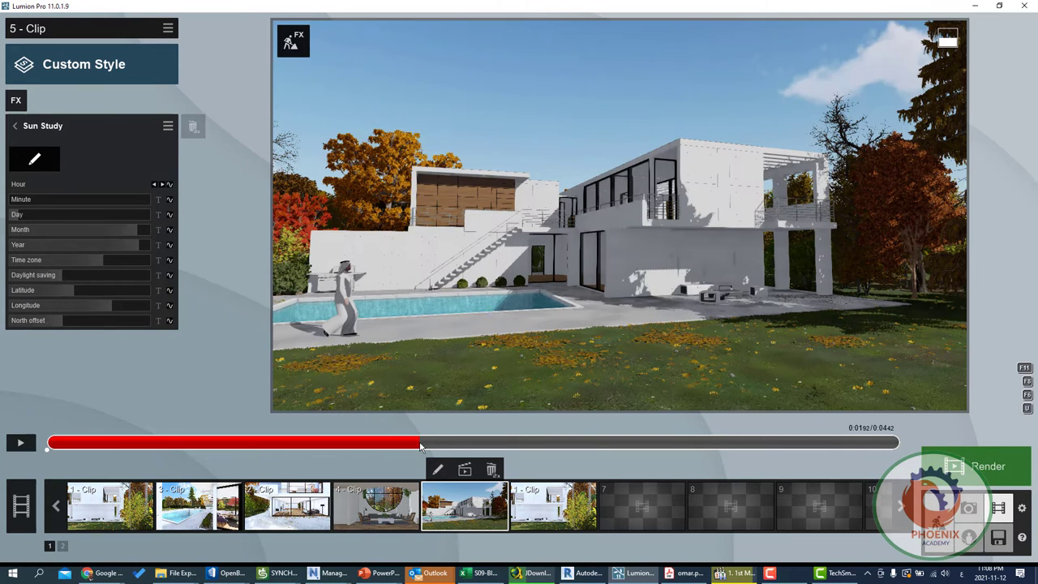
pyautogui.click(170, 184)
# Raise the hour to 18, keyframe the clip end, and step through the Hour keyframes
pyautogui.moveTo(88, 192); pyautogui.dragTo(103, 188)
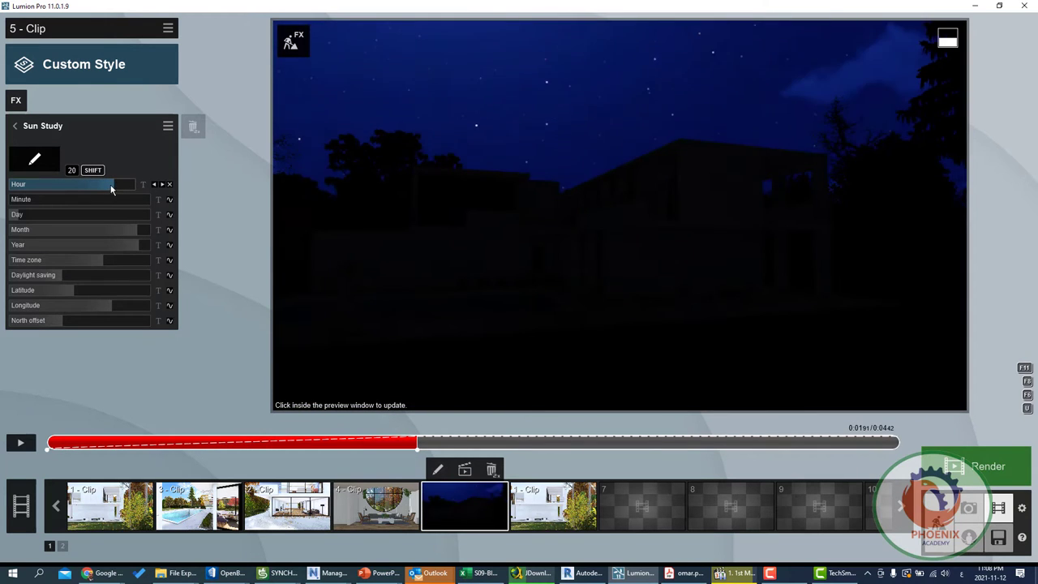
pyautogui.click(890, 444)
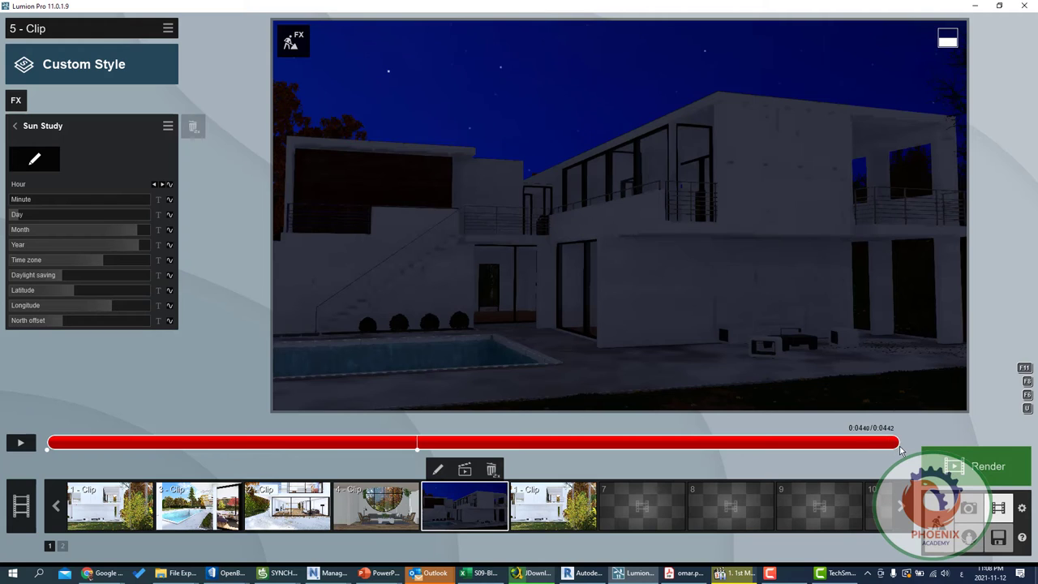
pyautogui.click(169, 185)
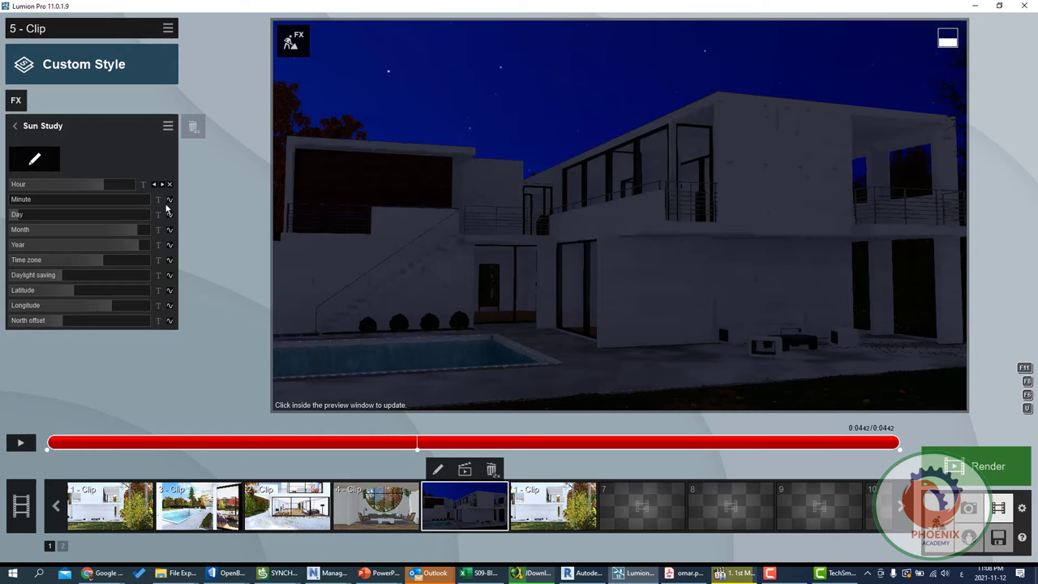
pyautogui.click(155, 189)
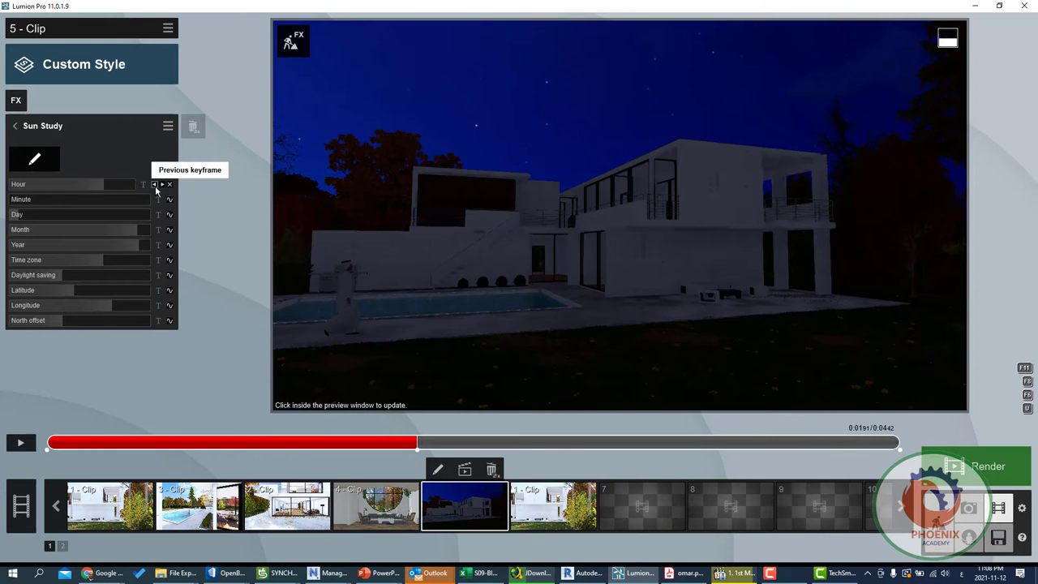
pyautogui.click(155, 189)
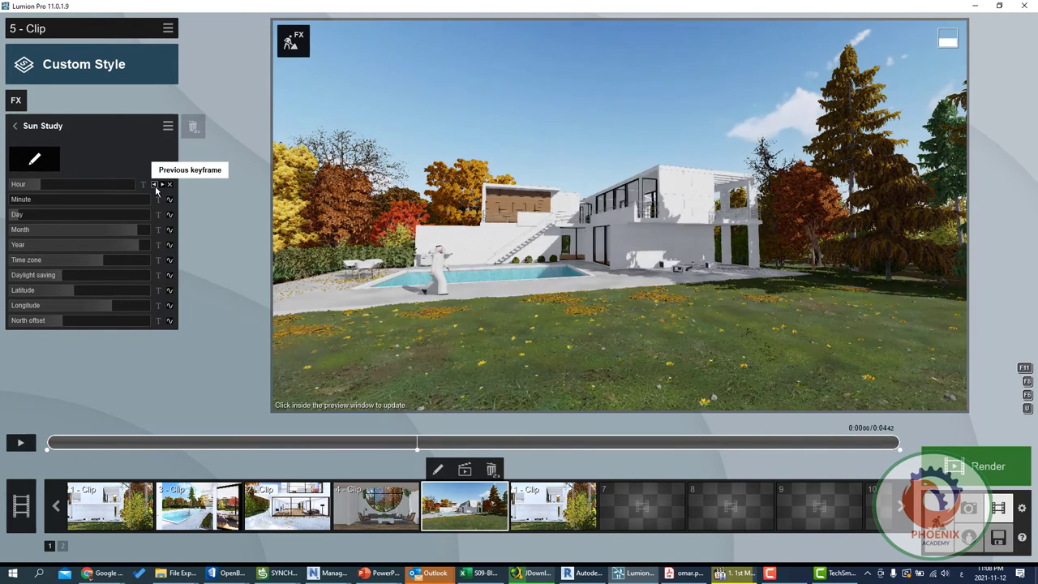
pyautogui.click(163, 186)
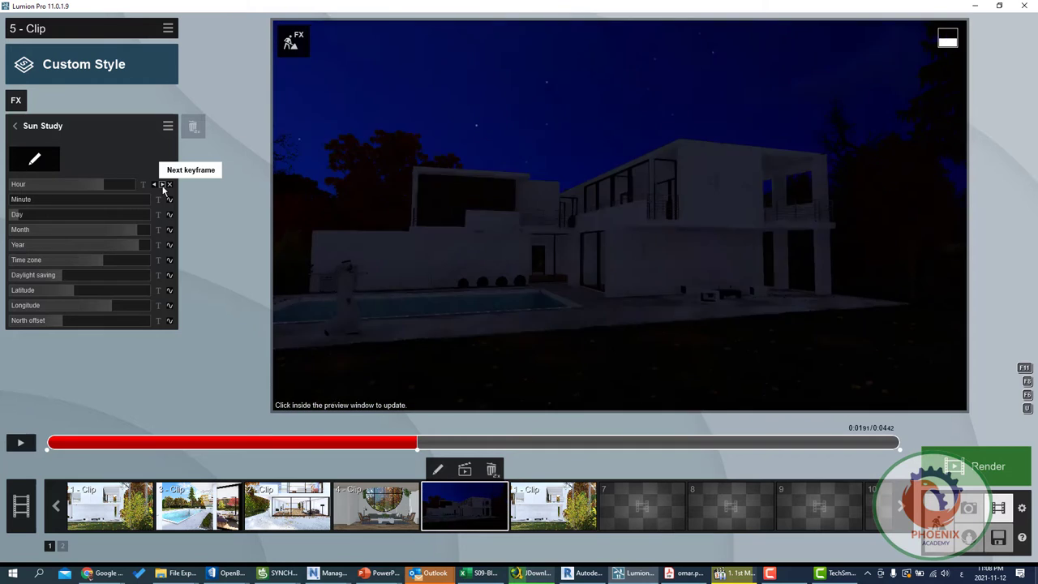
pyautogui.click(163, 185)
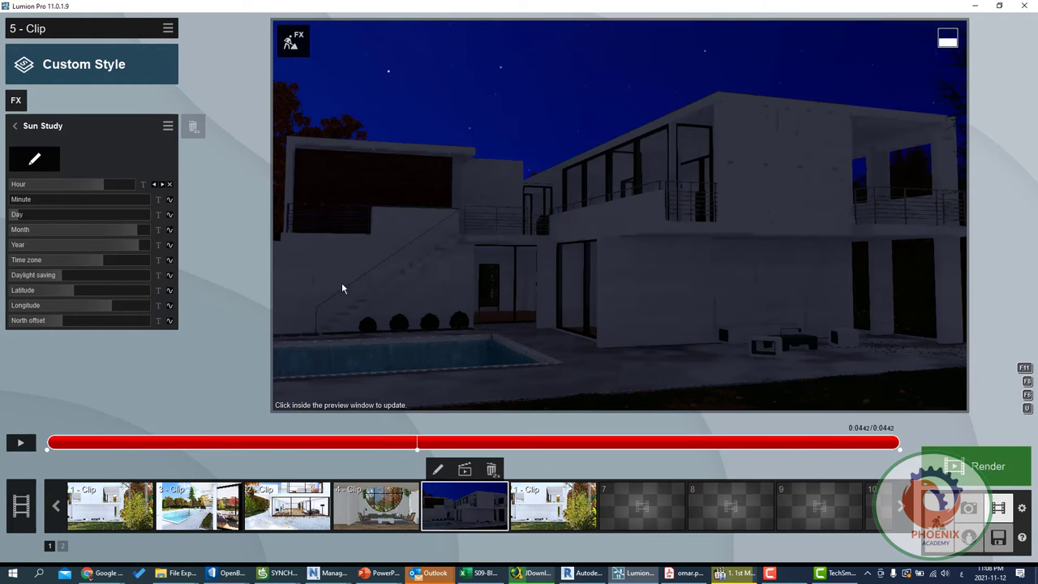
# Set the end keyframe's Hour to 14, then play and scrub the 4.4-second clip
pyautogui.moveTo(51, 184)
pyautogui.keyDown('shift'); pyautogui.mouseDown()
pyautogui.moveTo(38, 186)
pyautogui.moveTo(80, 187)
pyautogui.mouseUp(); pyautogui.keyUp('shift')
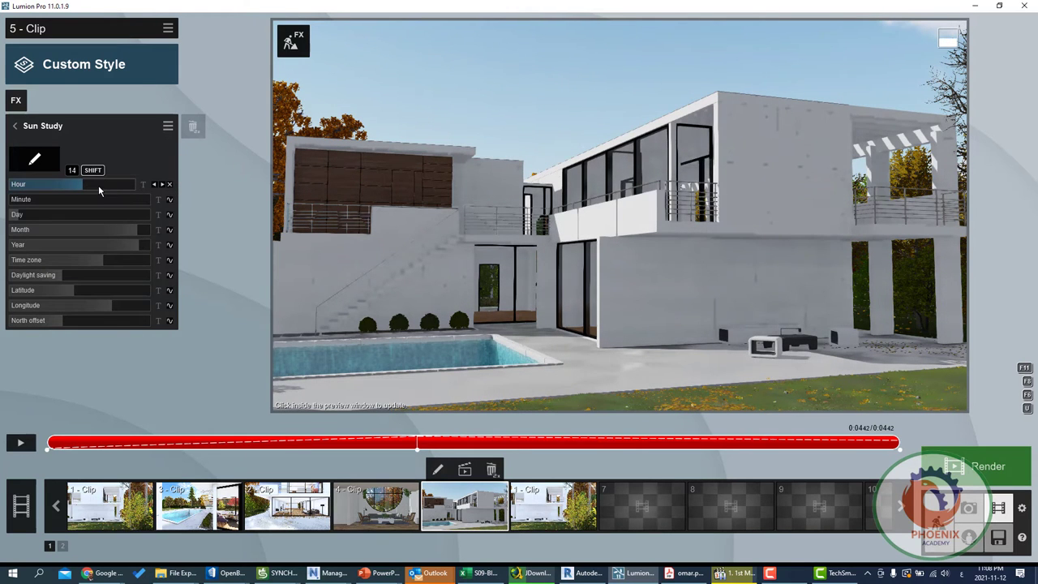
pyautogui.click(21, 442)
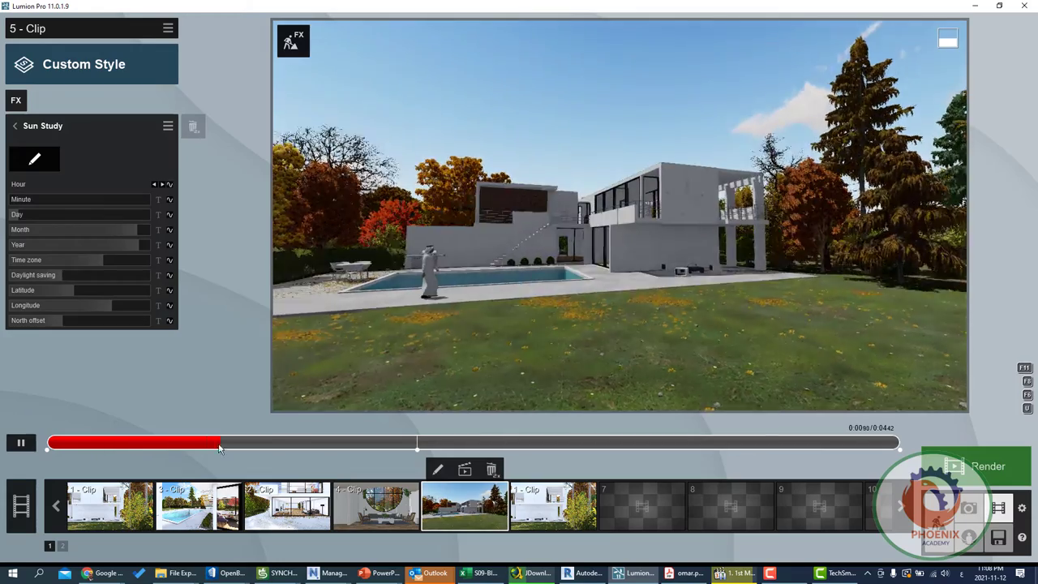
pyautogui.moveTo(219, 446); pyautogui.dragTo(417, 448)
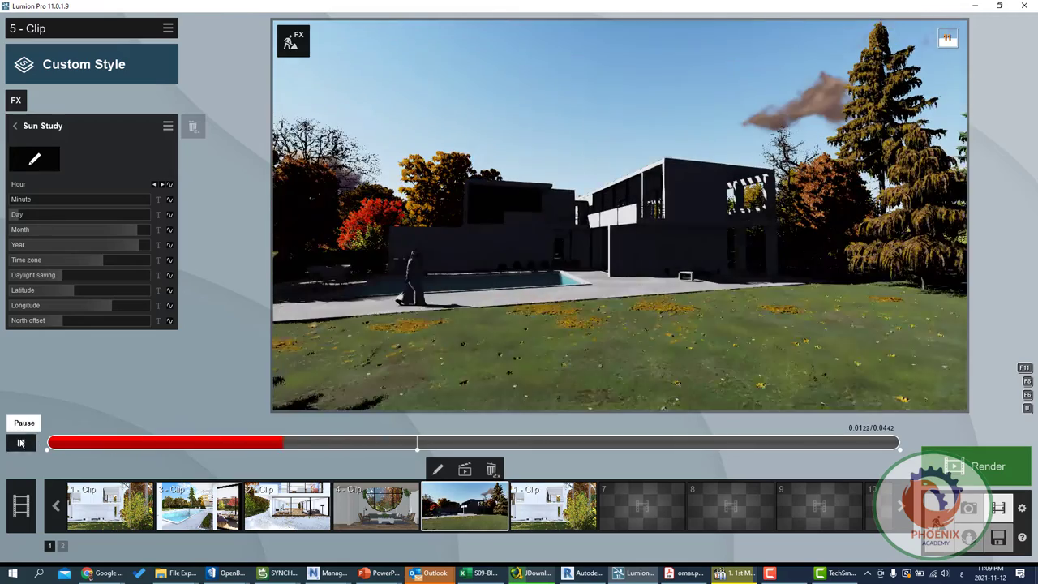
# Stop playback and drag the Sun effect's height and heading to reposition the sun
pyautogui.click(21, 442)
pyautogui.click(14, 127)
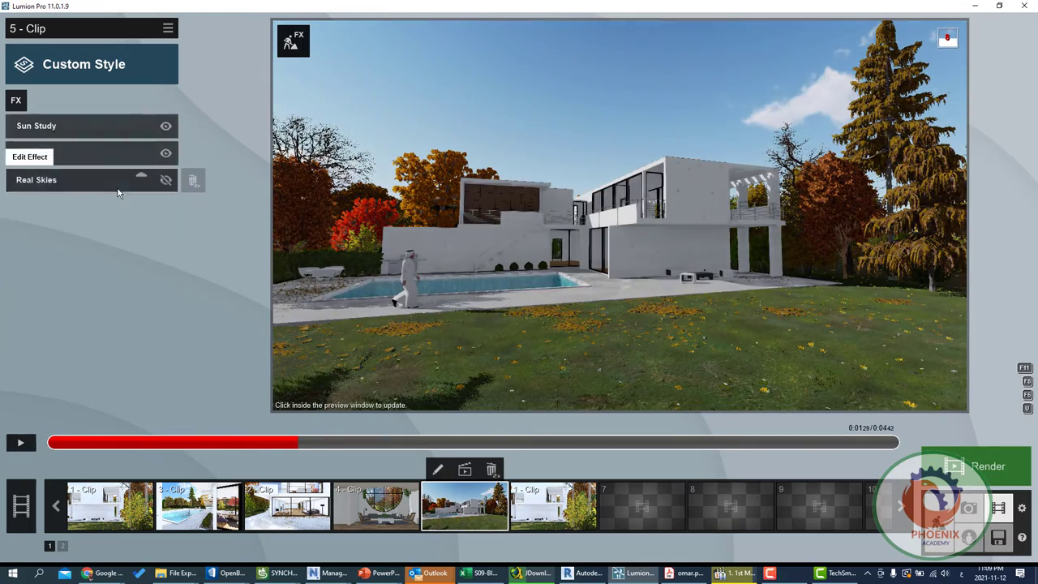
pyautogui.click(47, 149)
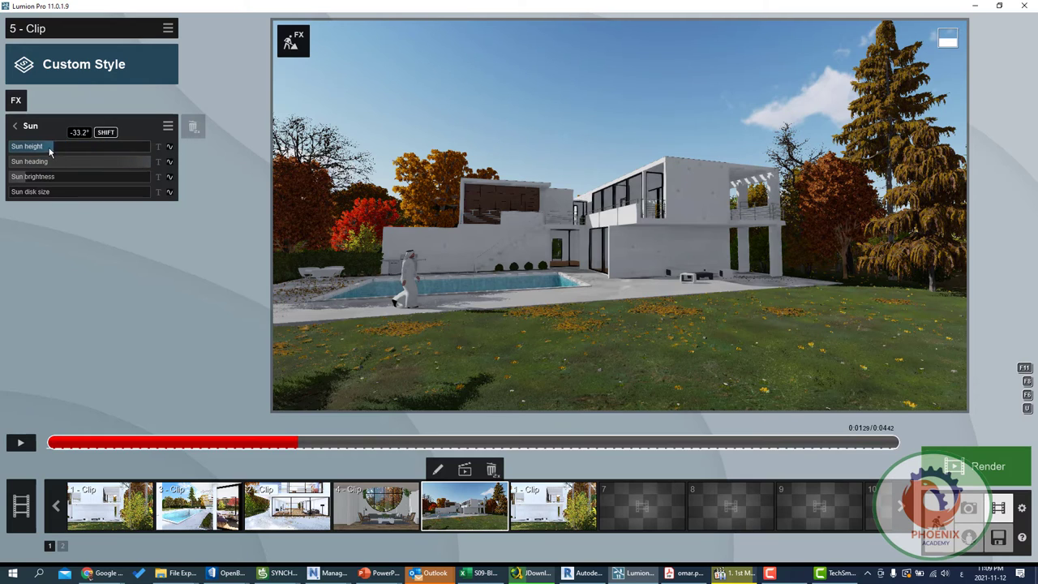
pyautogui.moveTo(59, 164)
pyautogui.mouseDown()
pyautogui.moveTo(30, 162)
pyautogui.moveTo(110, 178)
pyautogui.moveTo(40, 181)
pyautogui.mouseUp()
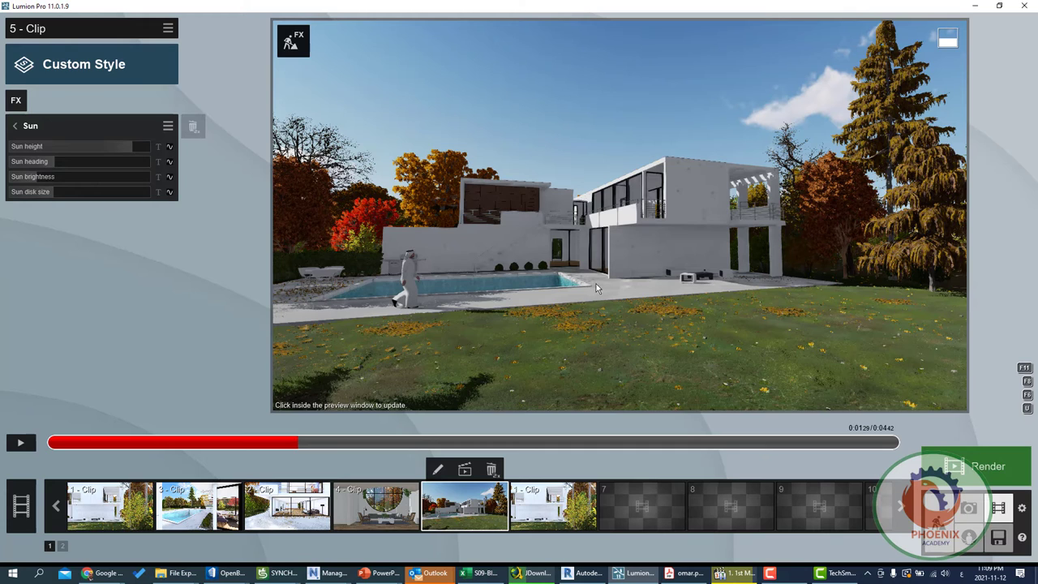
# Add a God Rays effect to clip 5 from the effects catalogue
pyautogui.click(21, 120)
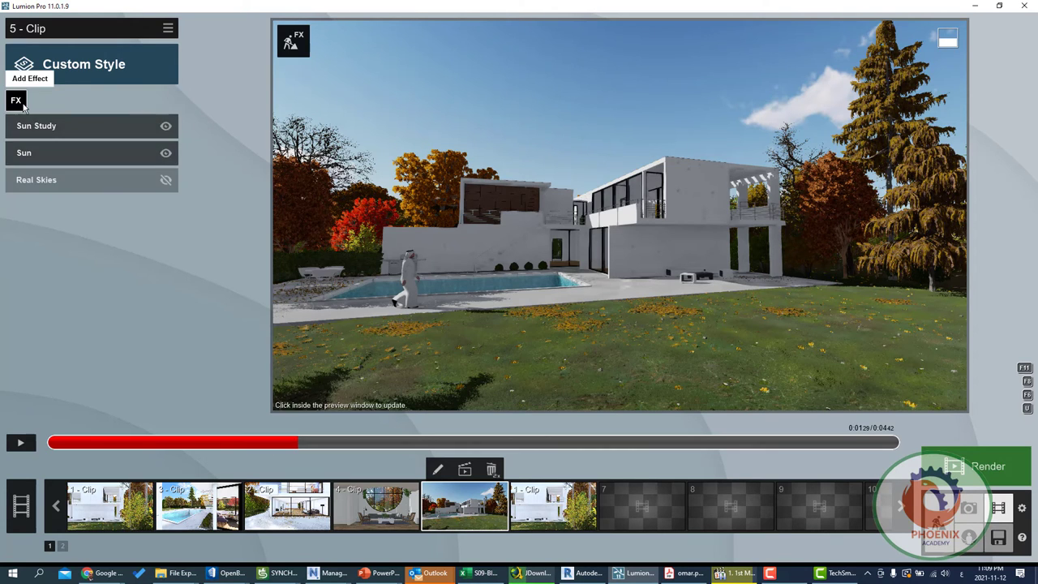
pyautogui.click(23, 103)
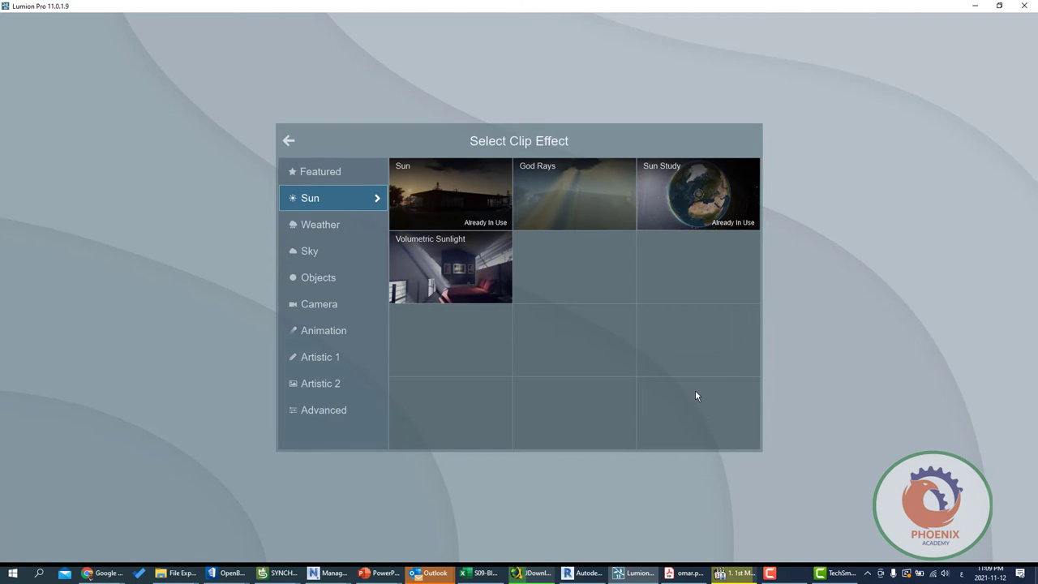
pyautogui.click(558, 188)
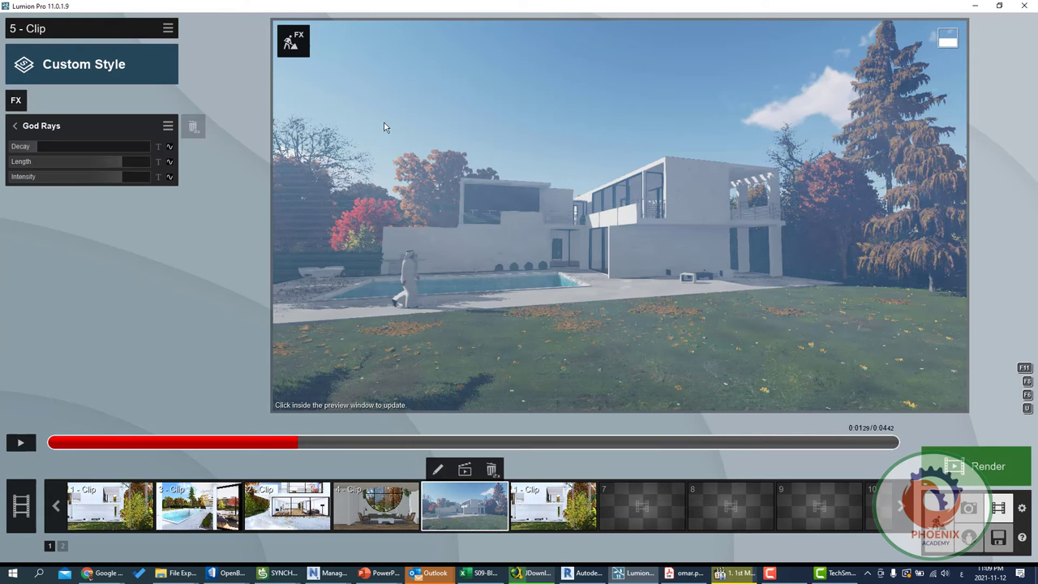
# Try God Rays Decay at 0.3 then 0.9, and shorten Length to 0.3
pyautogui.moveTo(39, 146); pyautogui.dragTo(114, 150)
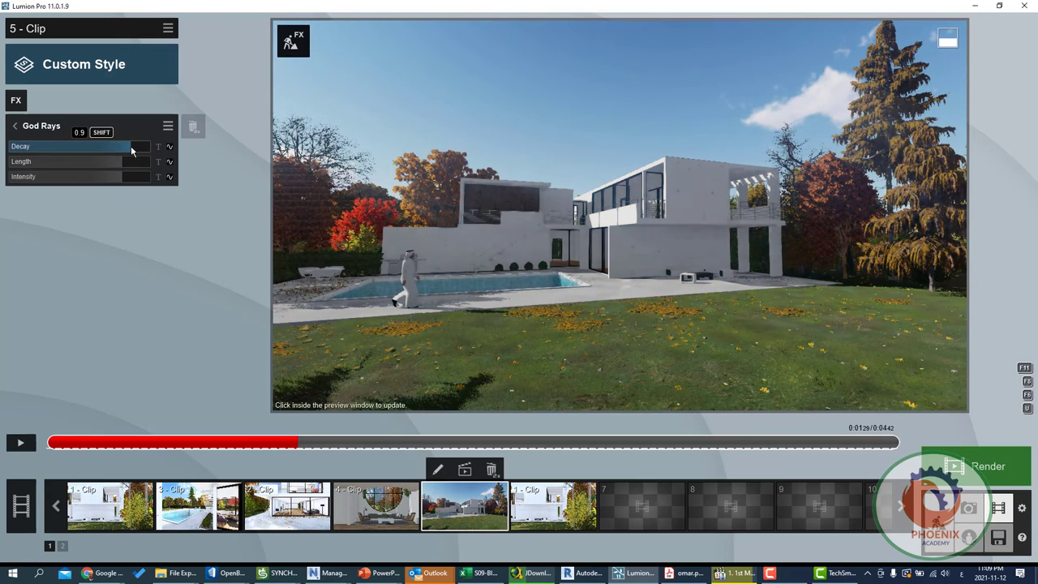
pyautogui.moveTo(131, 146); pyautogui.dragTo(55, 147)
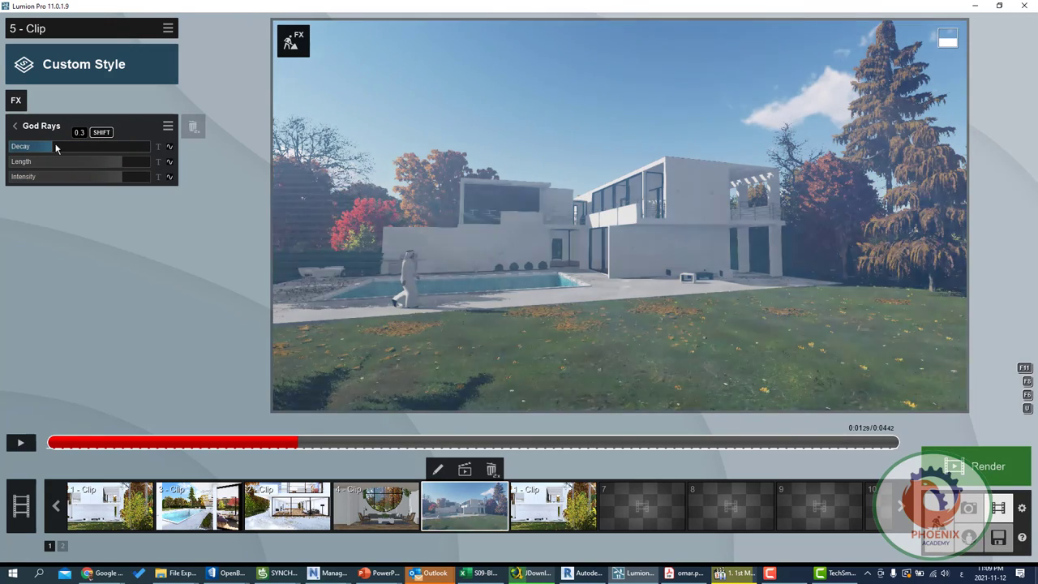
pyautogui.moveTo(81, 161)
pyautogui.mouseDown()
pyautogui.moveTo(49, 165)
pyautogui.moveTo(155, 158)
pyautogui.mouseUp()
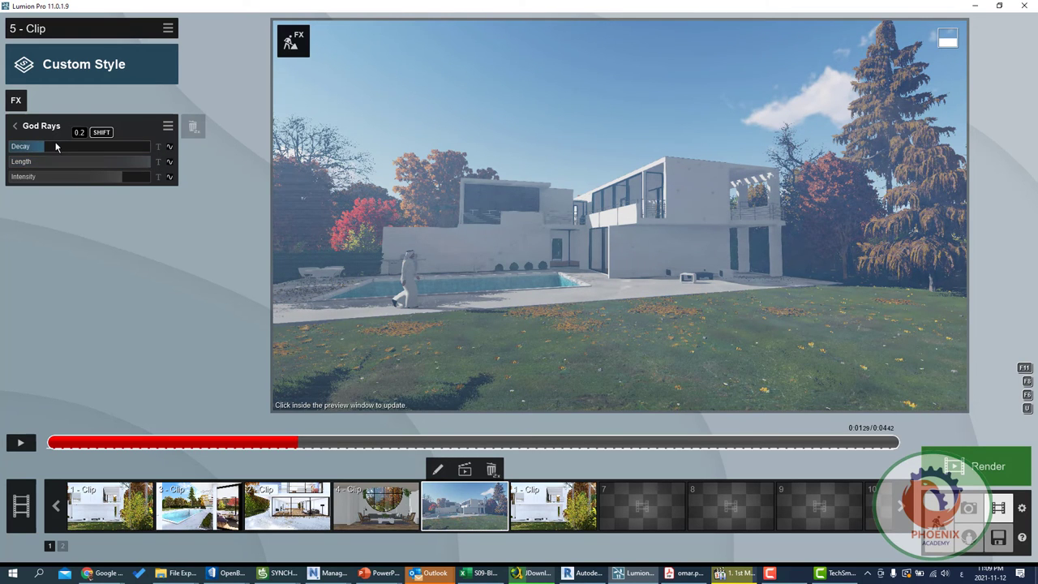
pyautogui.moveTo(56, 146); pyautogui.dragTo(135, 146)
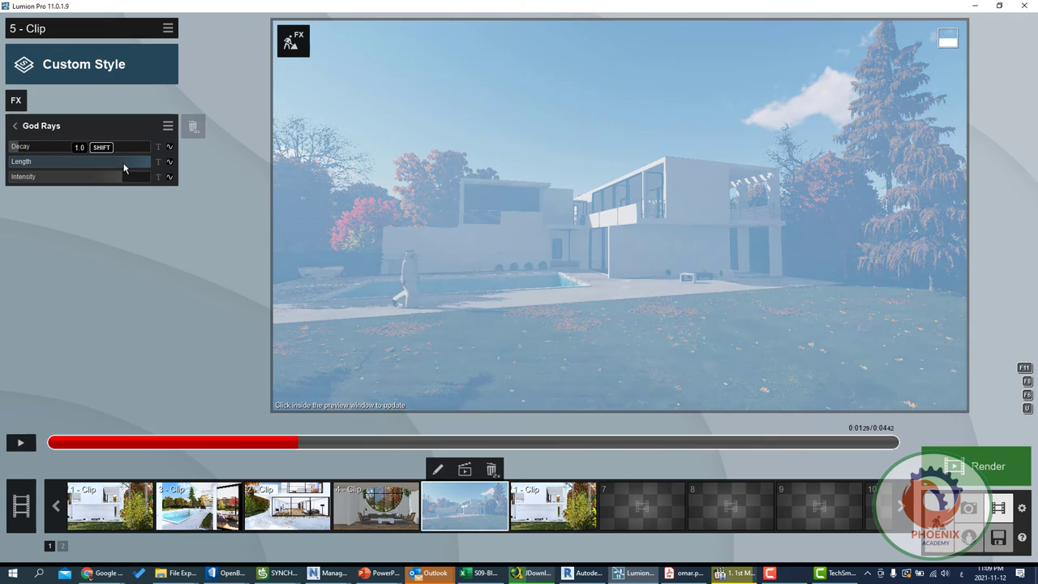
pyautogui.click(89, 160)
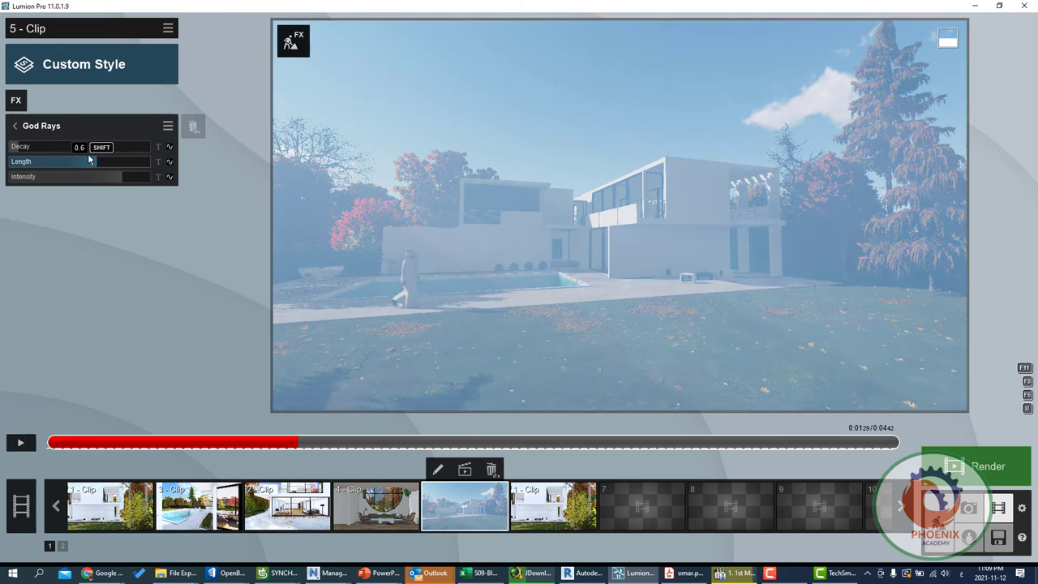
pyautogui.click(52, 162)
# Retune God Rays: Intensity 1.6 then near full, Decay 0.0, Length 0.1
pyautogui.click(33, 176)
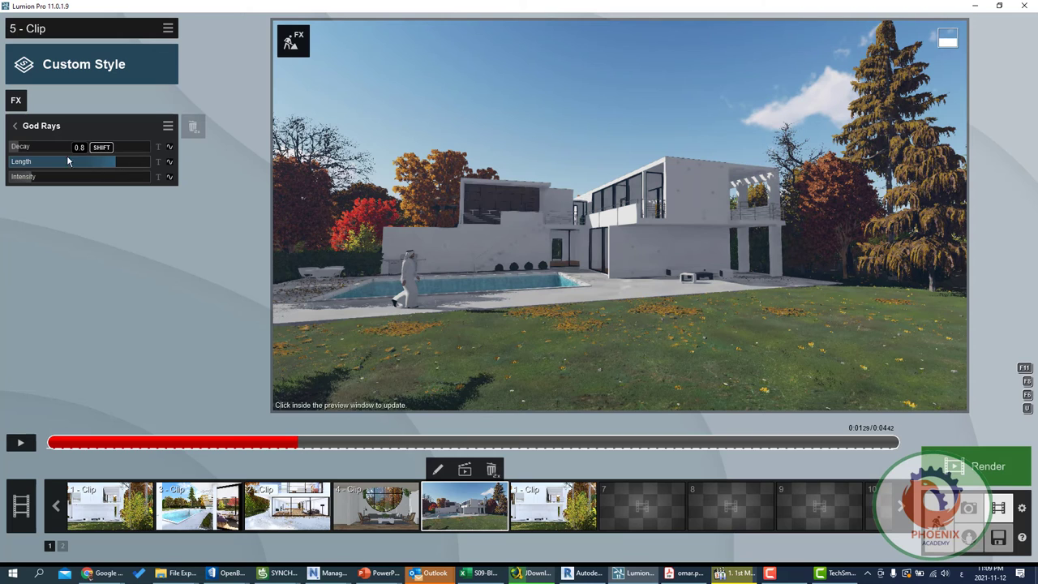
pyautogui.click(59, 148)
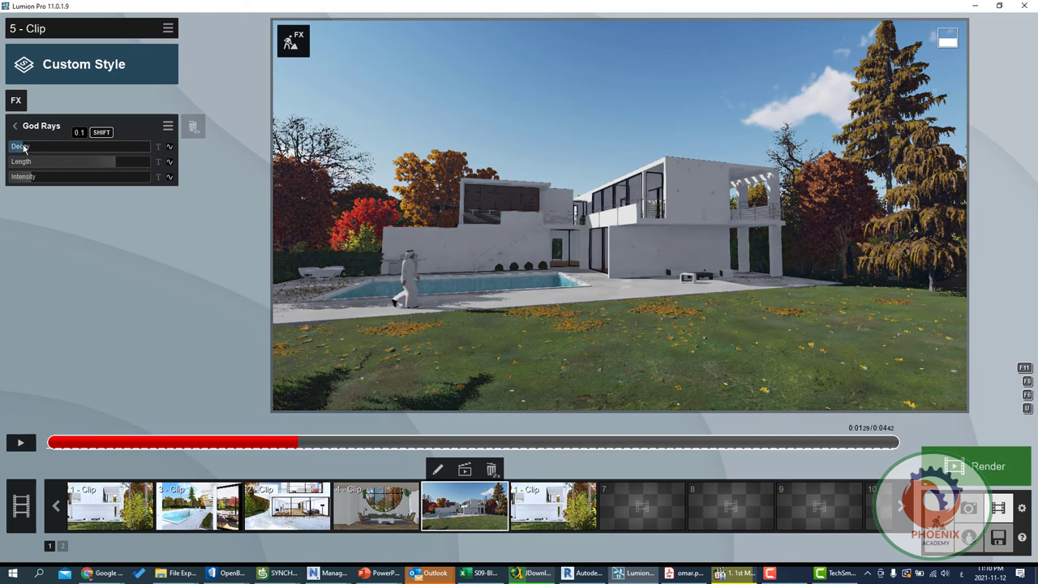
pyautogui.moveTo(24, 148); pyautogui.dragTo(14, 146)
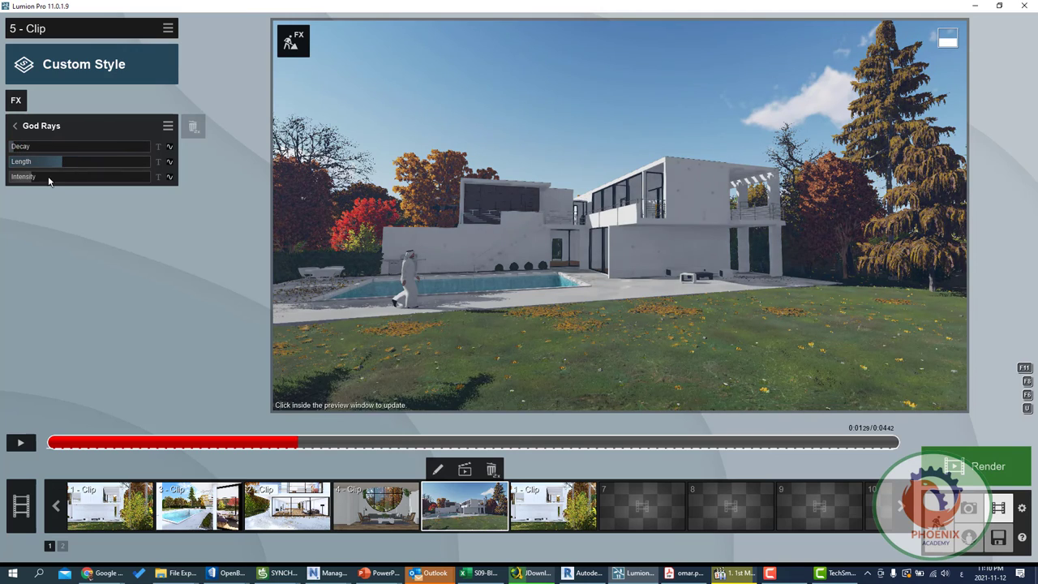
pyautogui.moveTo(48, 178); pyautogui.dragTo(158, 178)
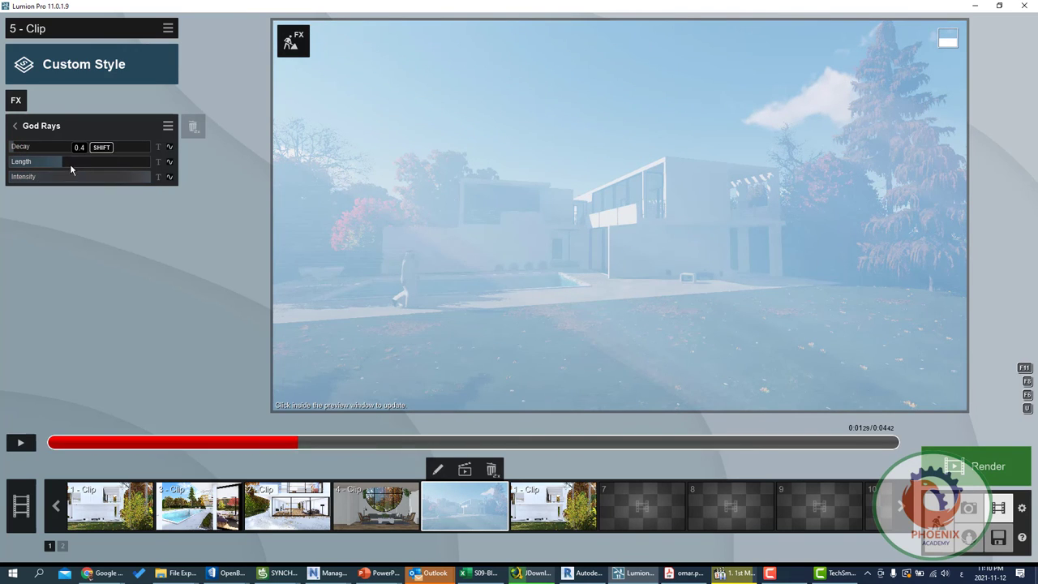
pyautogui.moveTo(48, 165); pyautogui.dragTo(27, 159)
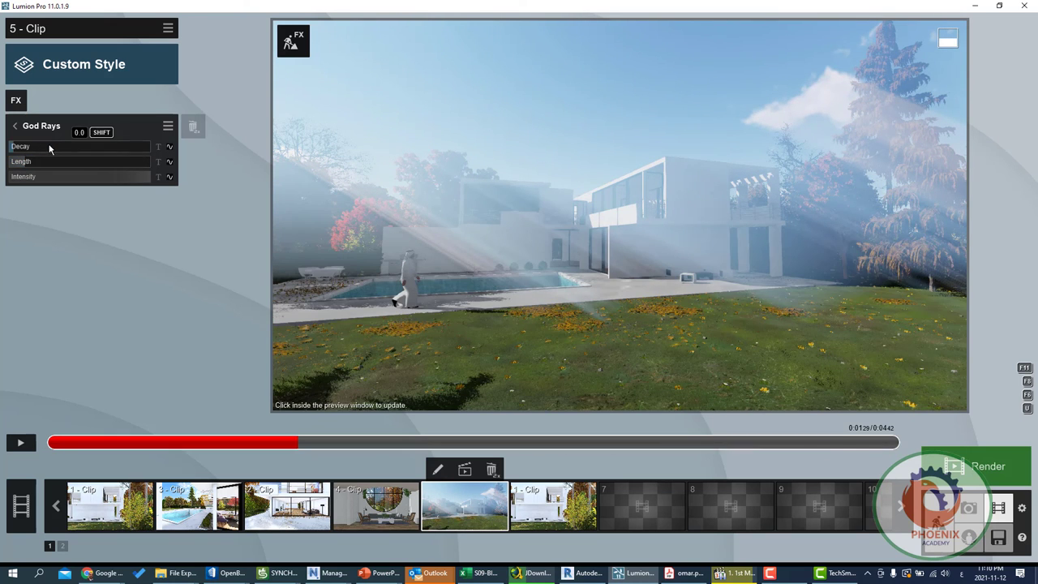
pyautogui.moveTo(50, 149)
pyautogui.mouseDown()
pyautogui.moveTo(1, 142)
pyautogui.moveTo(61, 140)
pyautogui.moveTo(49, 142)
pyautogui.mouseUp()
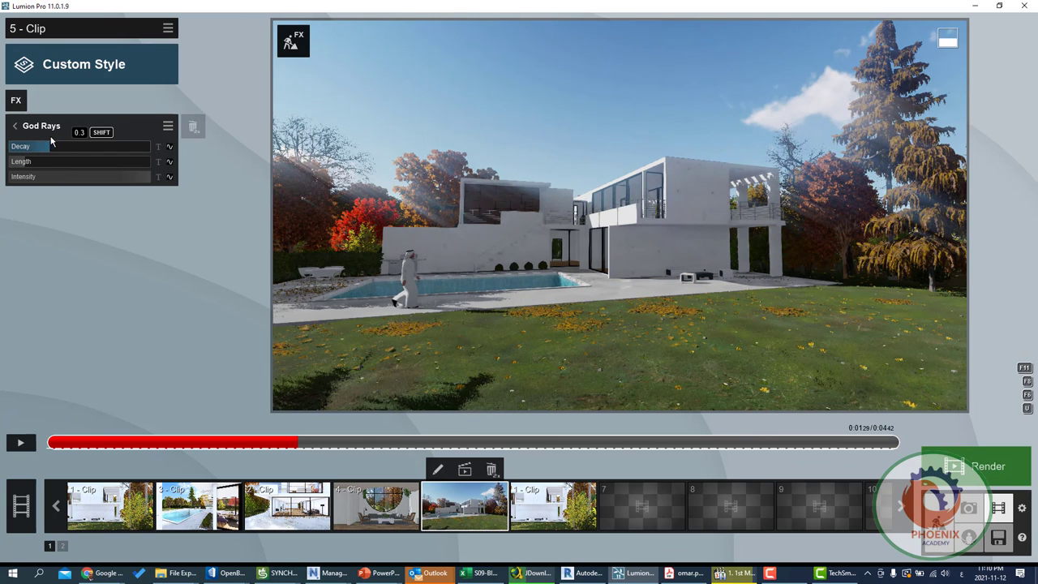